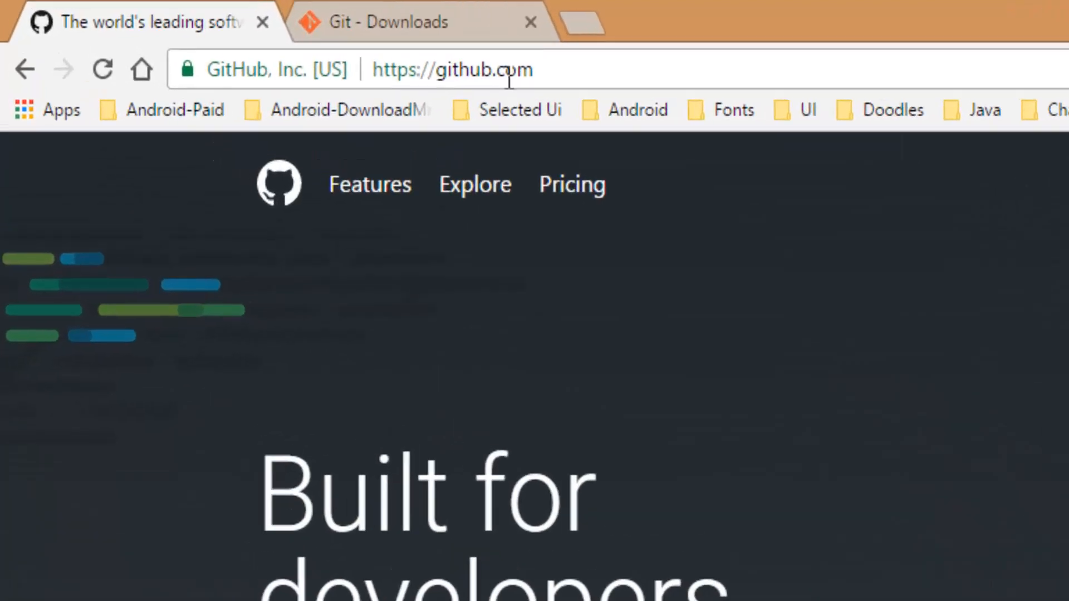
# - Sign in to GitHub with the saved credentials and start a new project
pyautogui.click(324, 37)
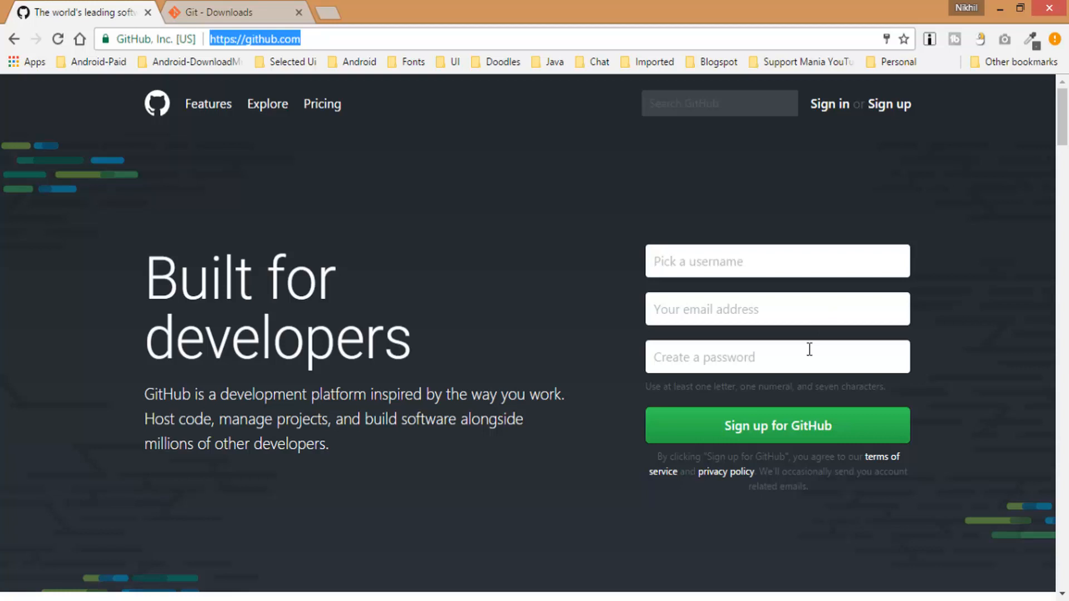
pyautogui.hotkey('alt', 'Left')
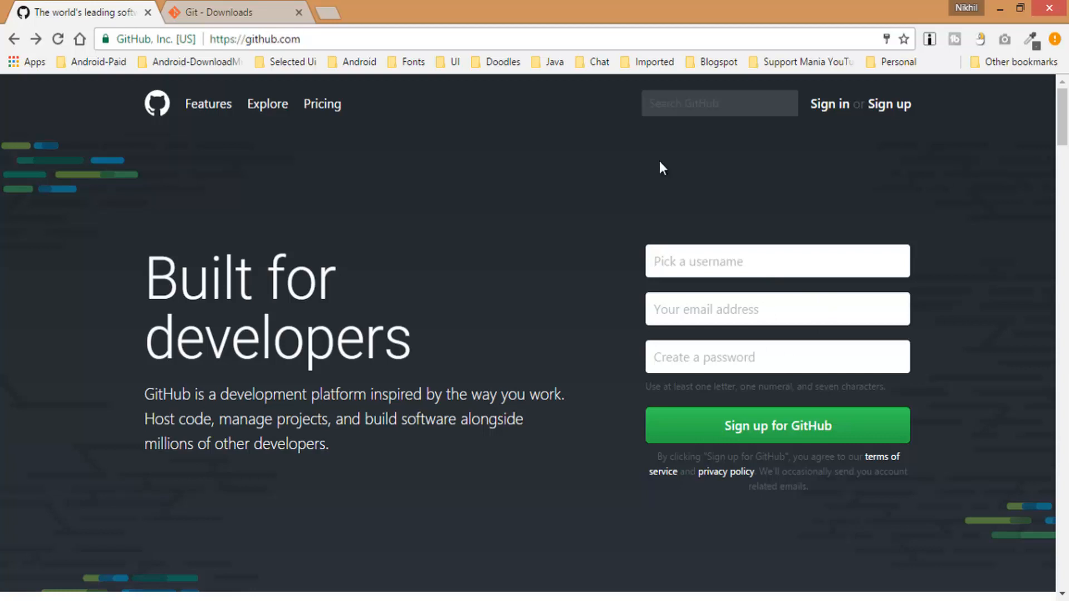
pyautogui.click(817, 107)
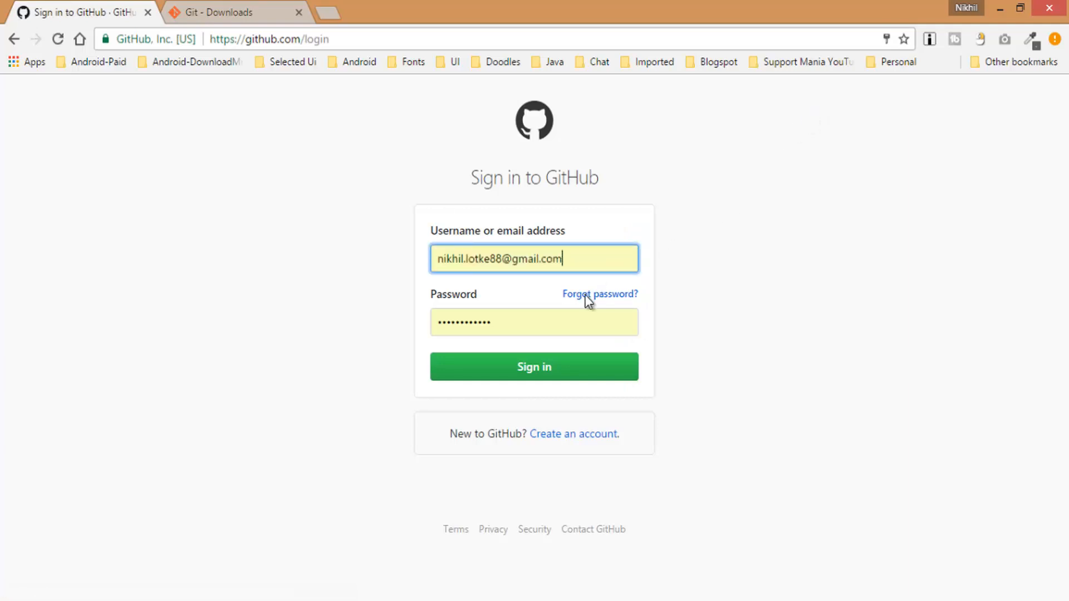
pyautogui.click(548, 370)
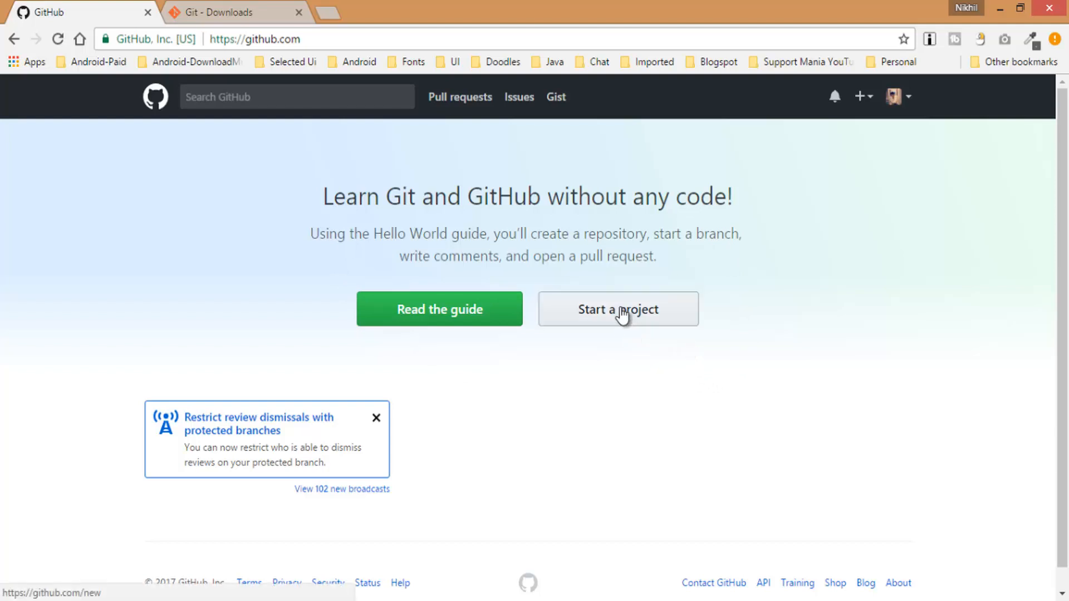
pyautogui.click(623, 315)
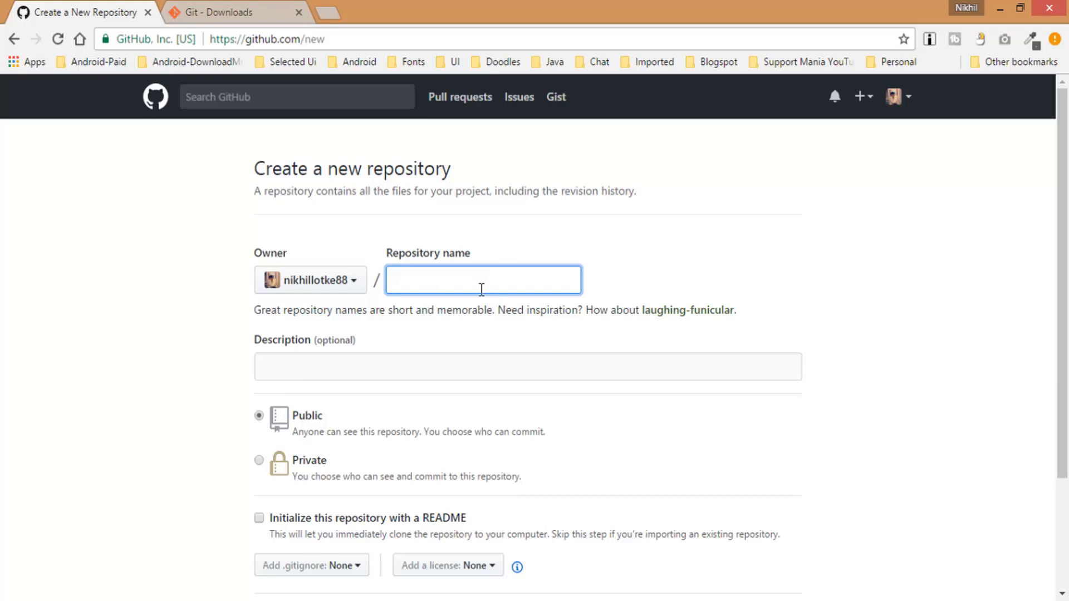
# - Check the monthly upgrade cost of a Private repository and return the visibility to Public
pyautogui.scroll(-1, 229, 387)
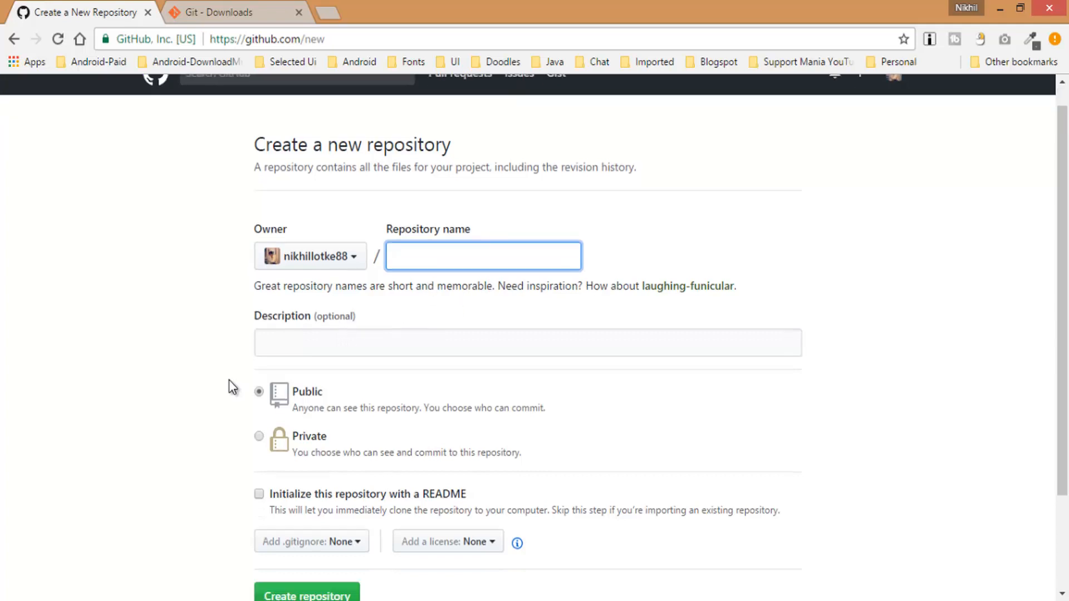
pyautogui.scroll(-2, 229, 381)
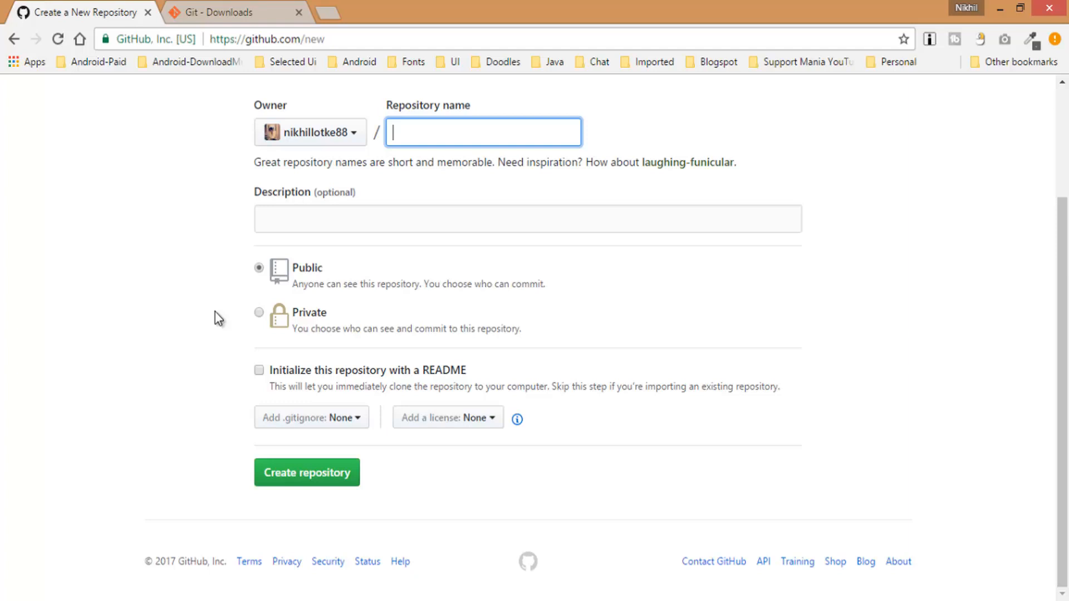
pyautogui.click(259, 315)
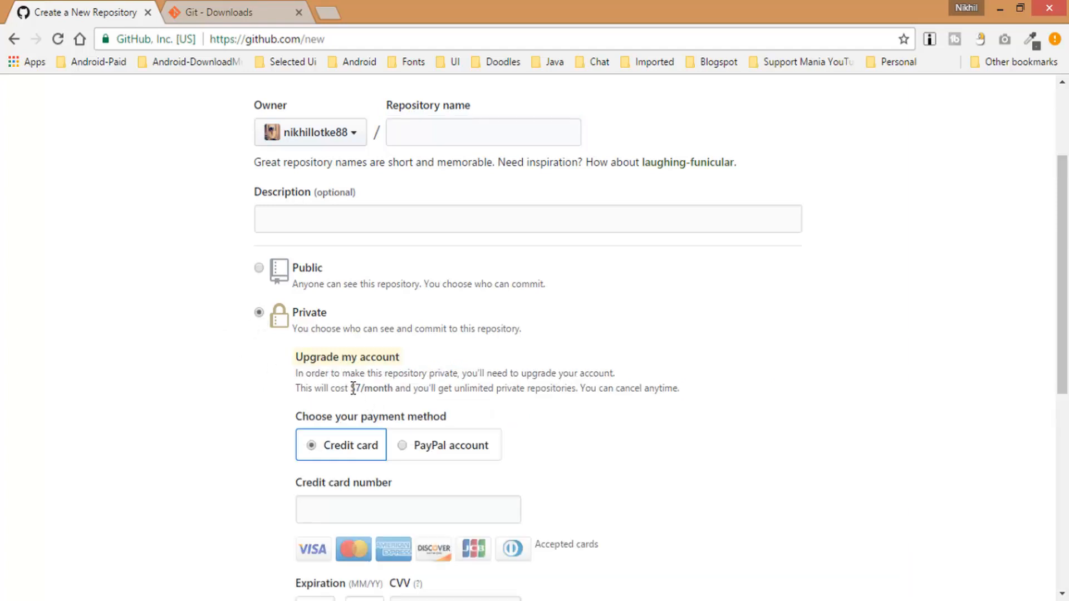
pyautogui.moveTo(350, 388); pyautogui.dragTo(392, 384)
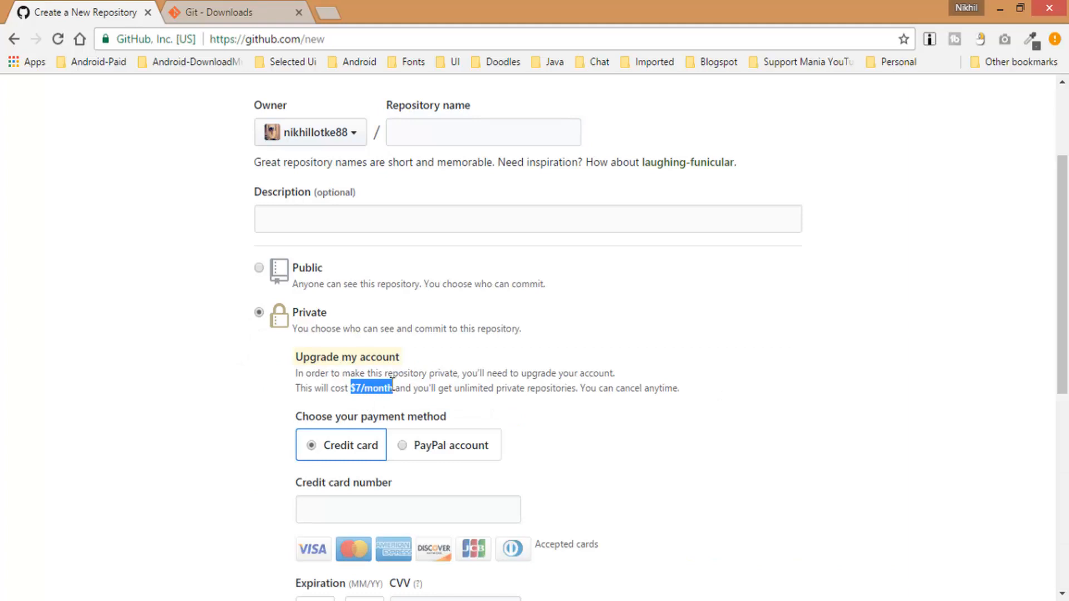
pyautogui.click(231, 384)
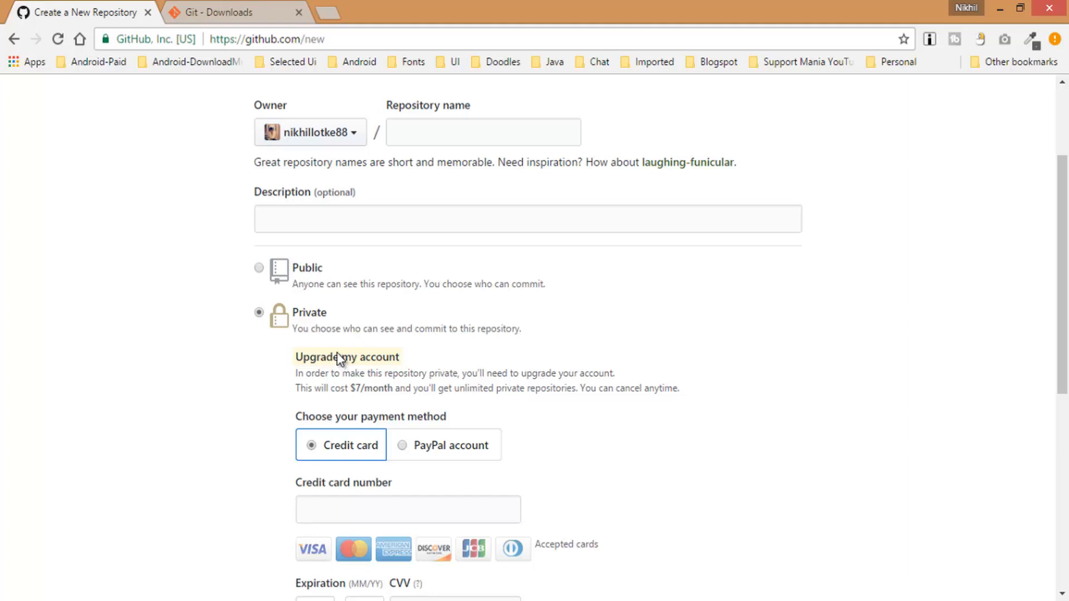
pyautogui.click(260, 267)
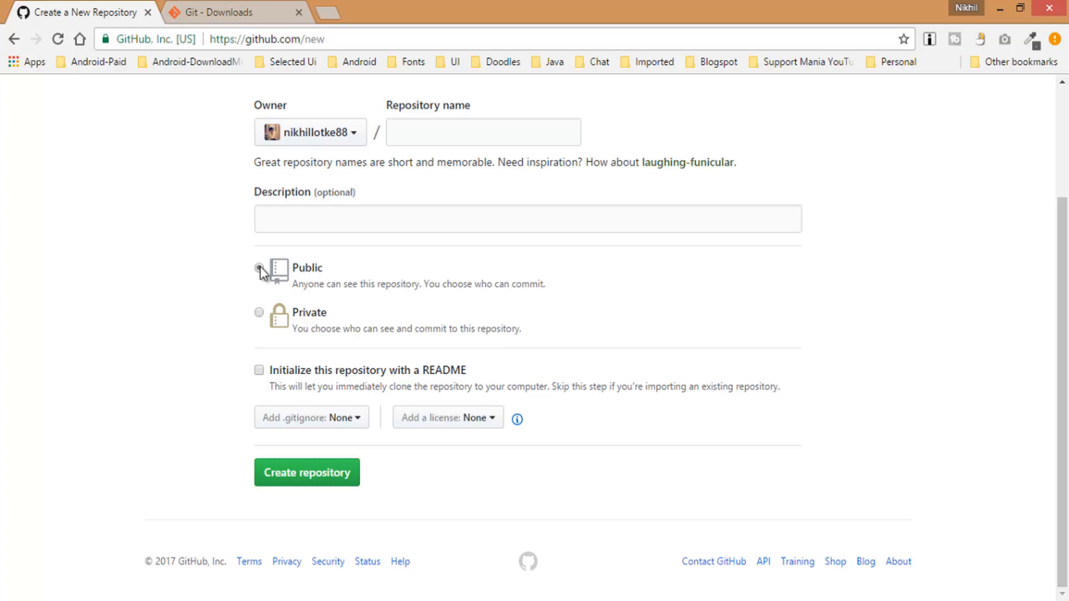
# - Switch to Android Studio and look over the GitIntegration project and its MainActivity.java file
pyautogui.click(312, 600)
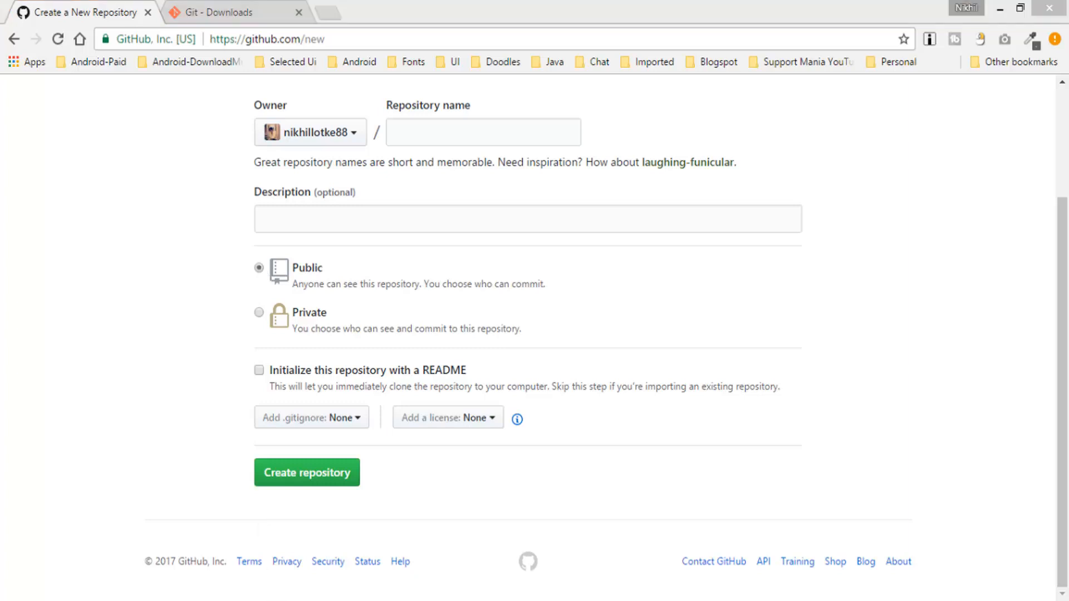
pyautogui.click(145, 108)
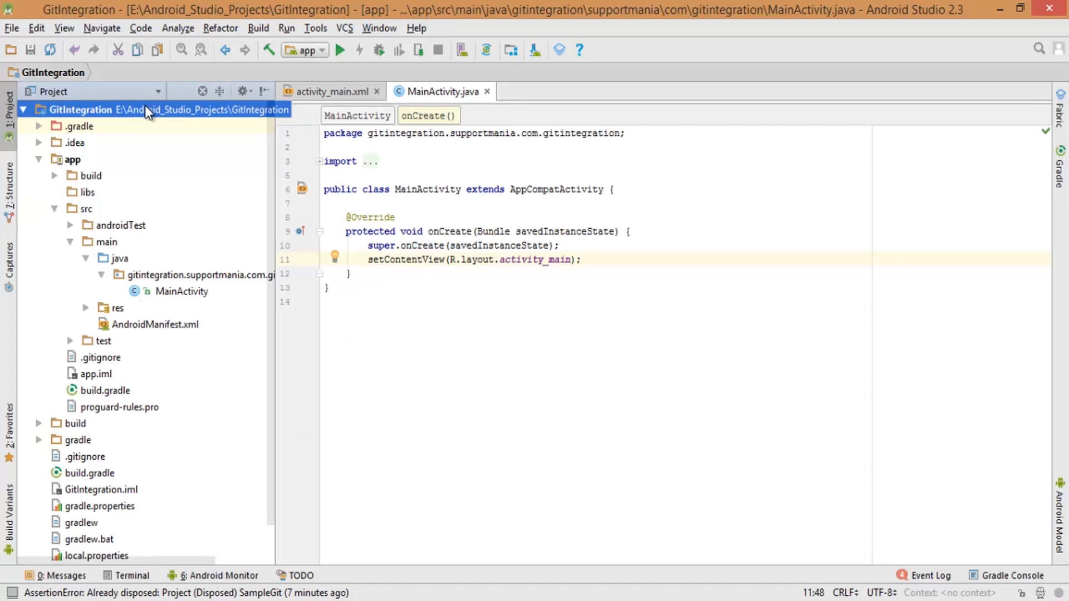
pyautogui.click(396, 217)
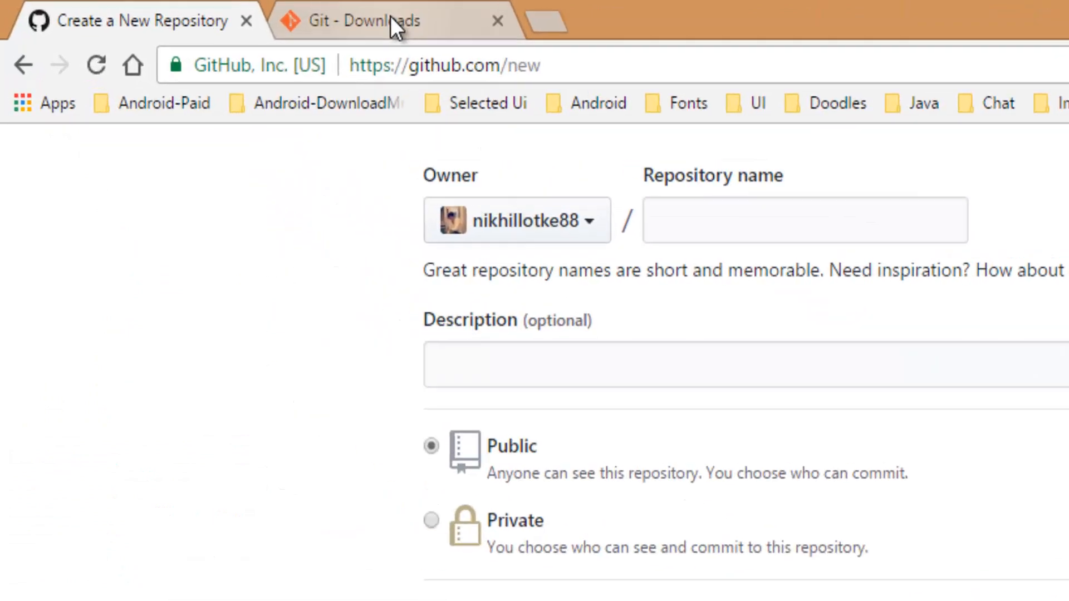
# - Switch to the browser, start downloading Git 2.12.0 for Windows from git-scm.com/downloads, and pause the download
pyautogui.click(391, 17)
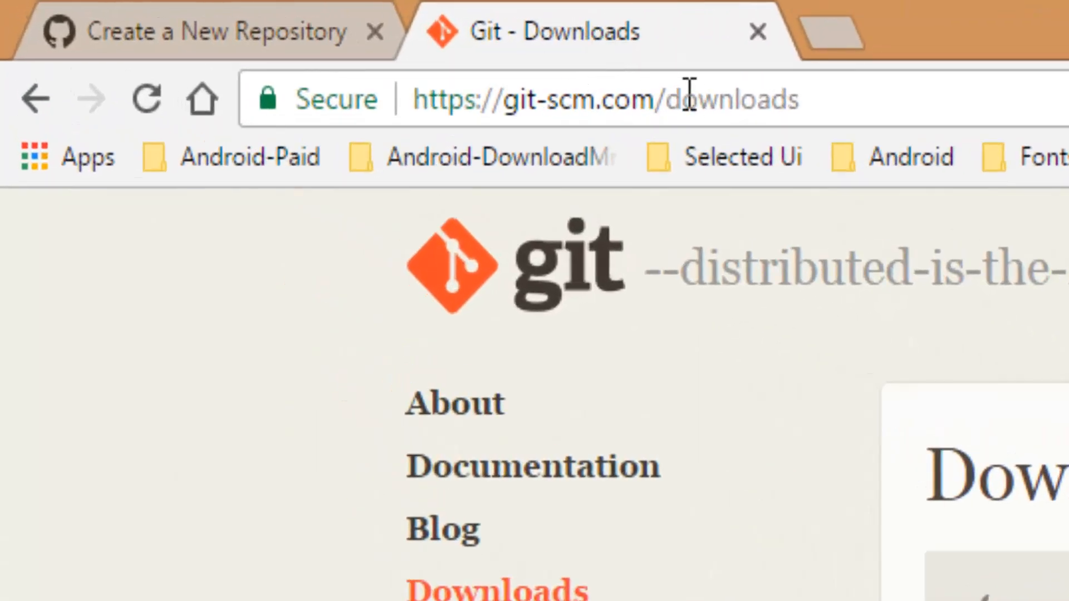
pyautogui.click(828, 100)
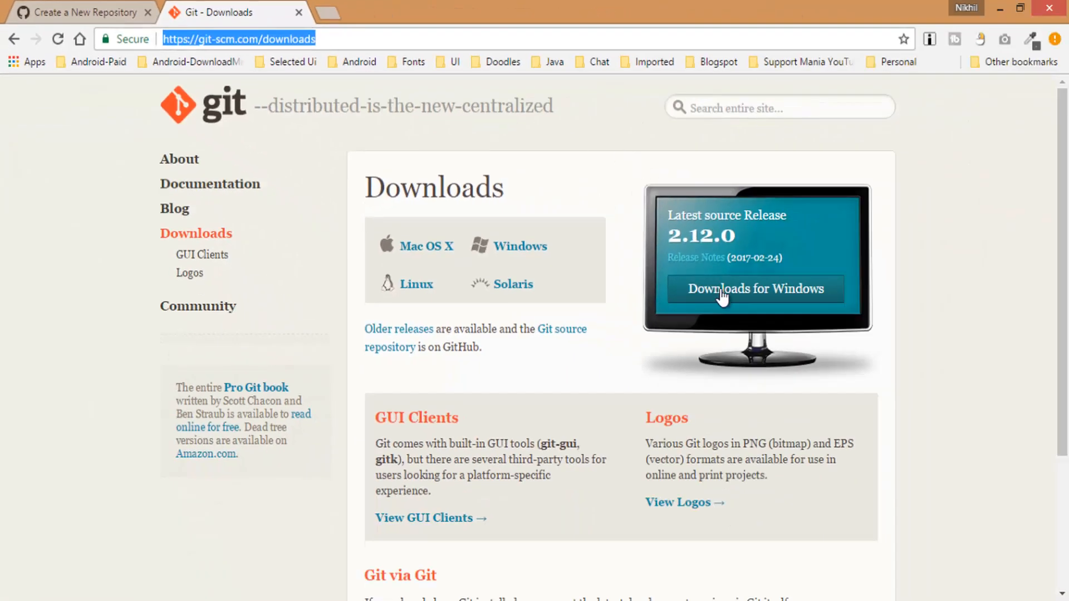
pyautogui.click(870, 300)
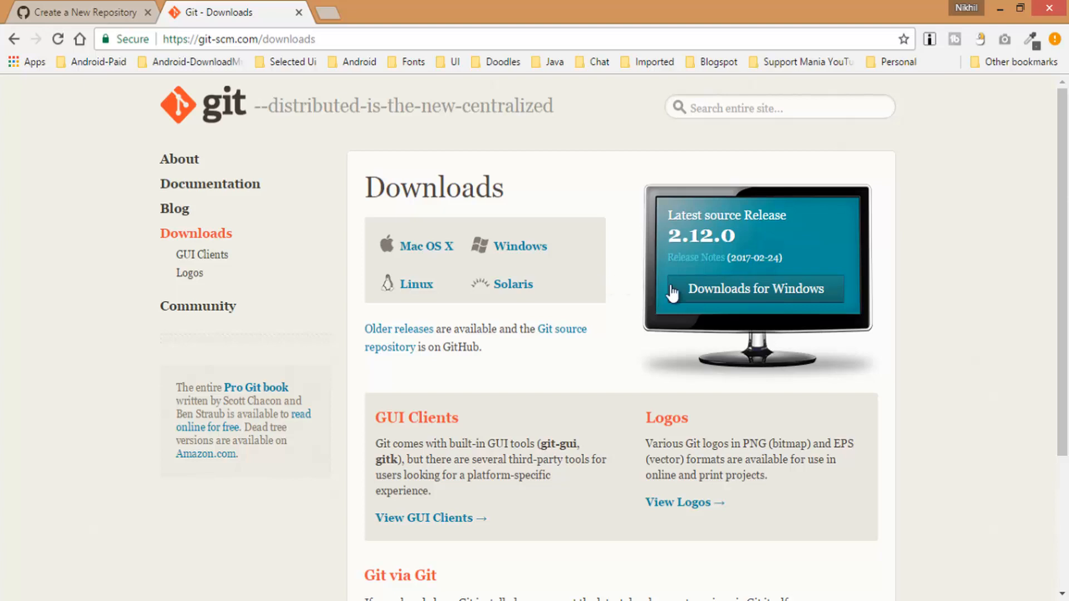
pyautogui.click(728, 297)
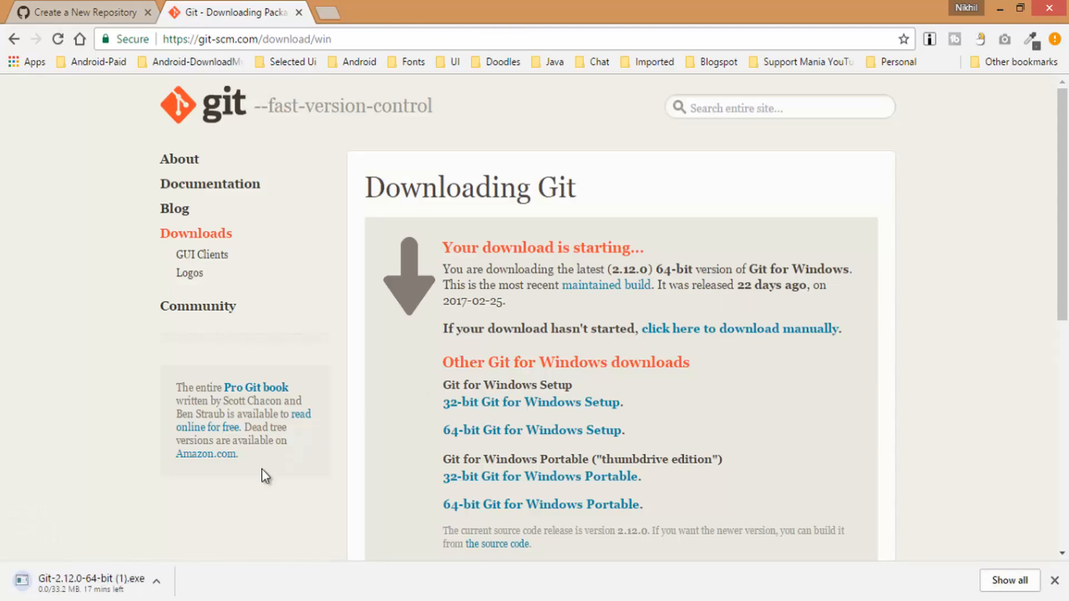
pyautogui.click(161, 581)
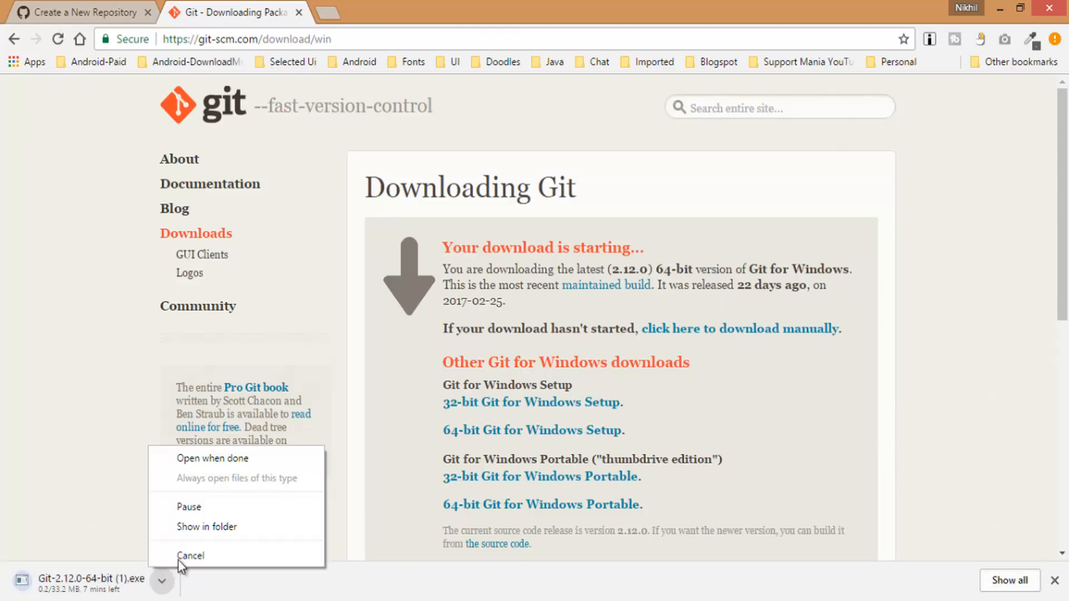
pyautogui.click(189, 507)
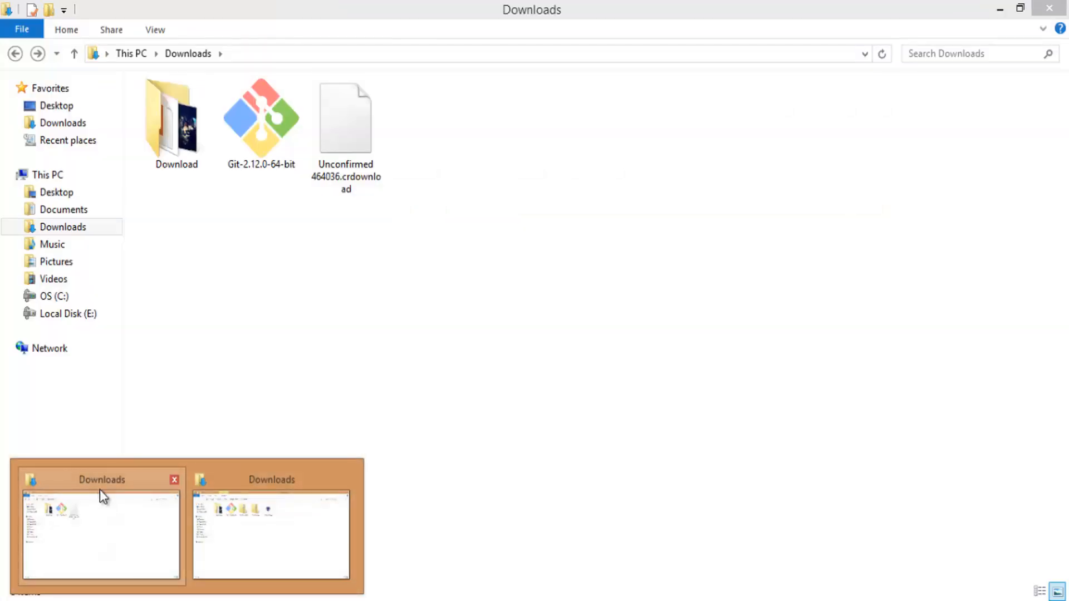
# - Run the Git-2.12.0-64-bit installer from the Downloads folder, accepting the licence, C:\Program Files\Git as destination and the default components
pyautogui.click(99, 490)
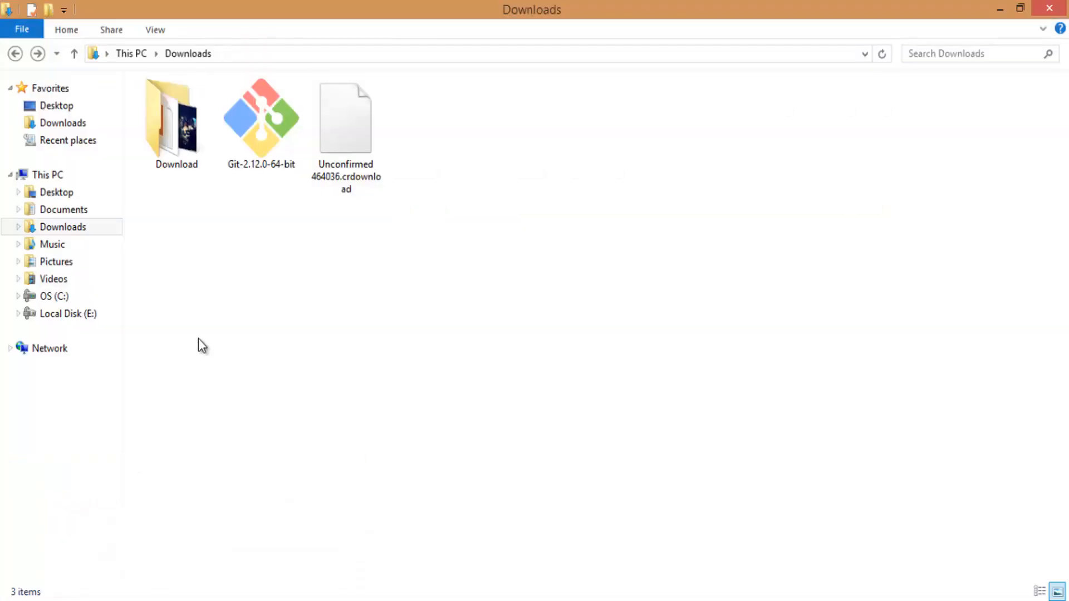
pyautogui.click(255, 169)
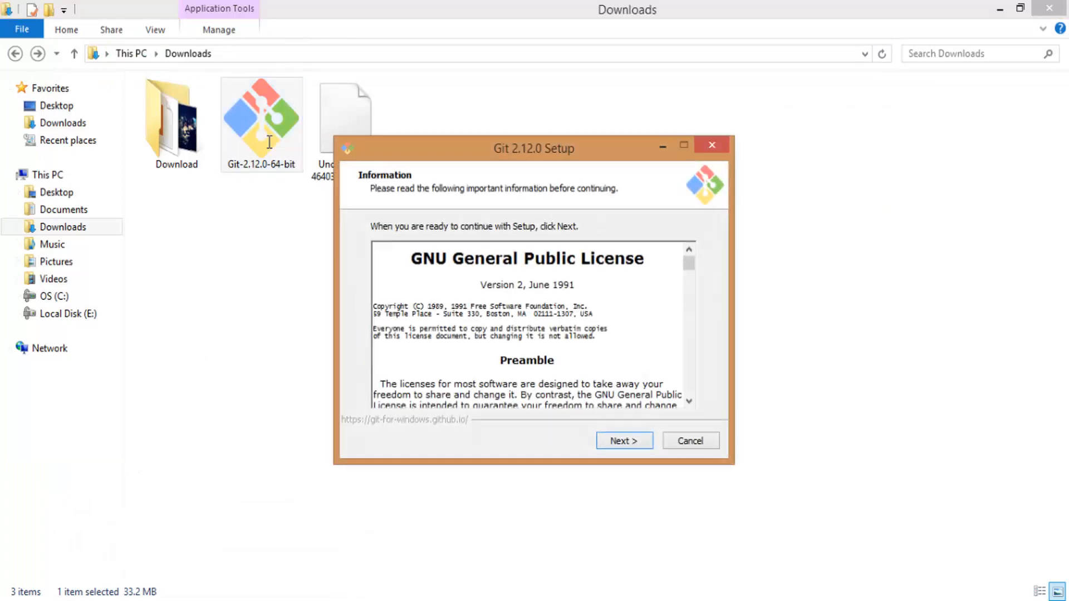
pyautogui.click(628, 442)
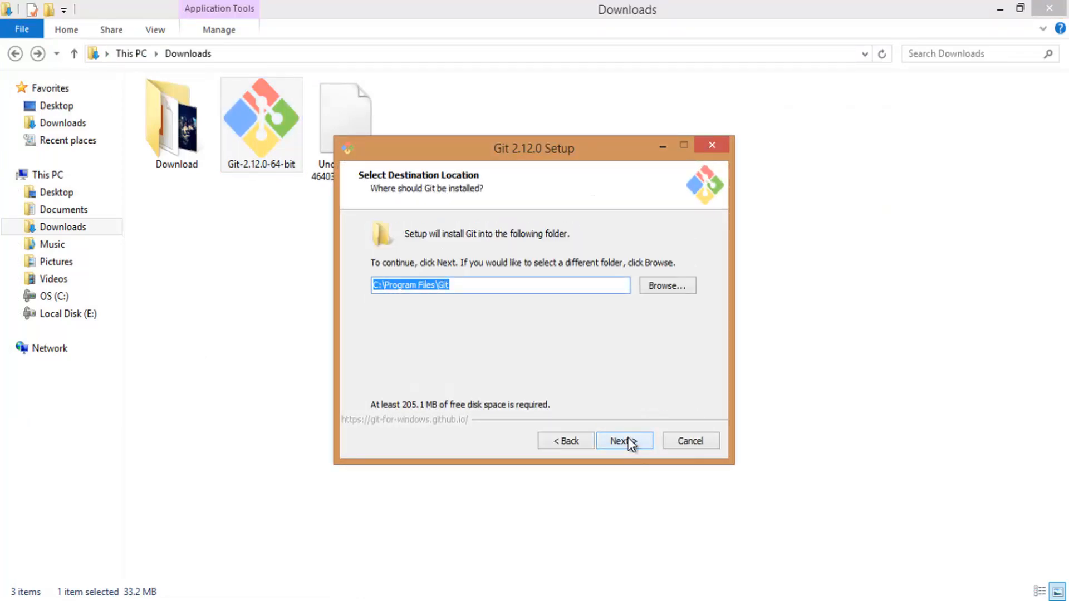
pyautogui.click(630, 443)
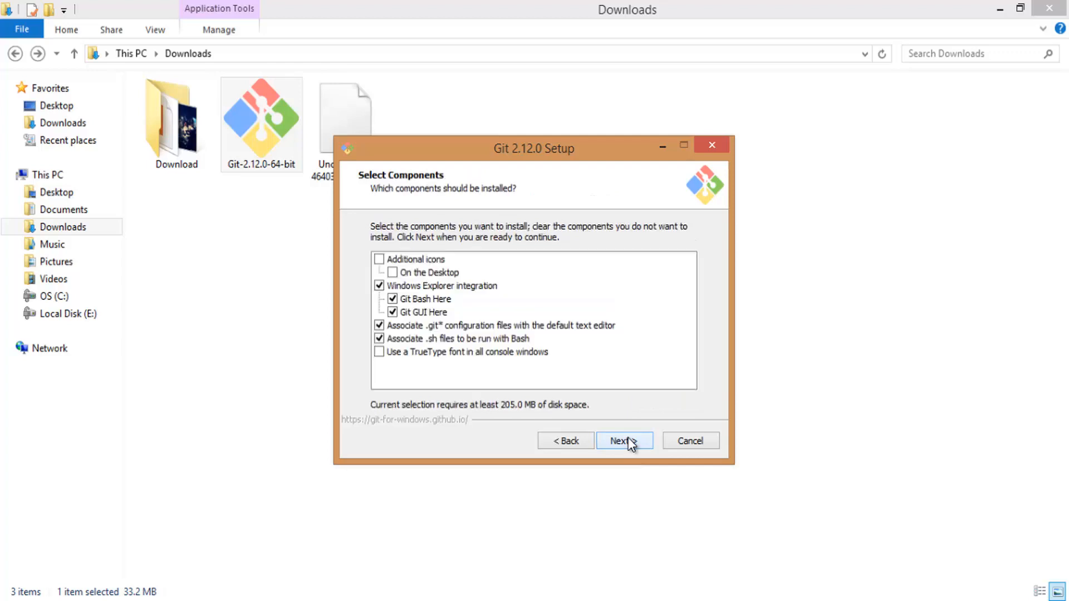
pyautogui.click(630, 444)
pyautogui.click(630, 444)
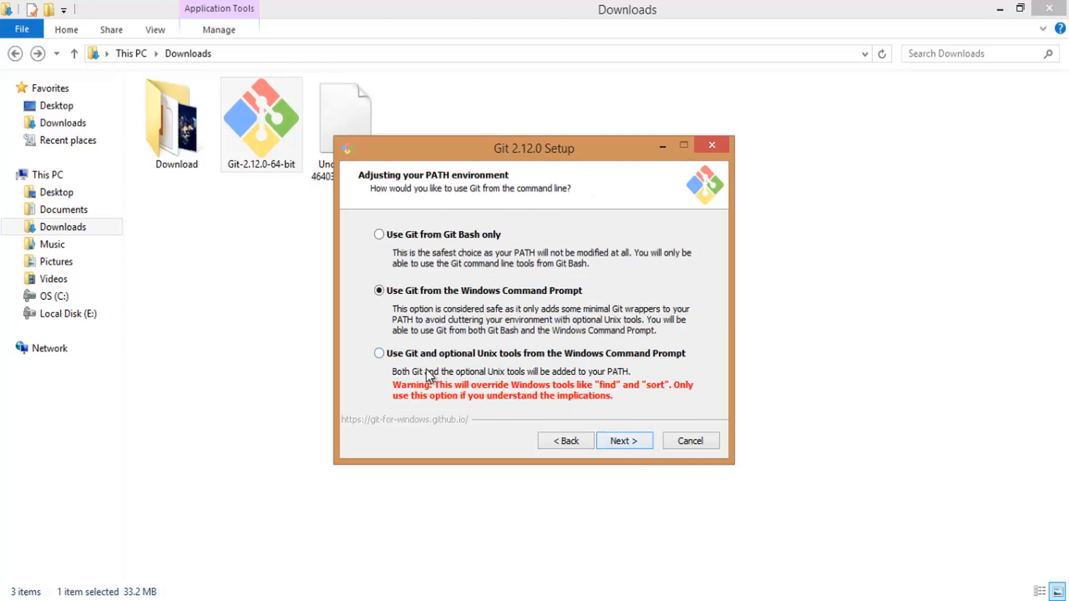
# - Choose Git and optional Unix tools from the Windows Command Prompt, keep the remaining defaults, and complete the Git installation
pyautogui.click(383, 355)
pyautogui.click(623, 443)
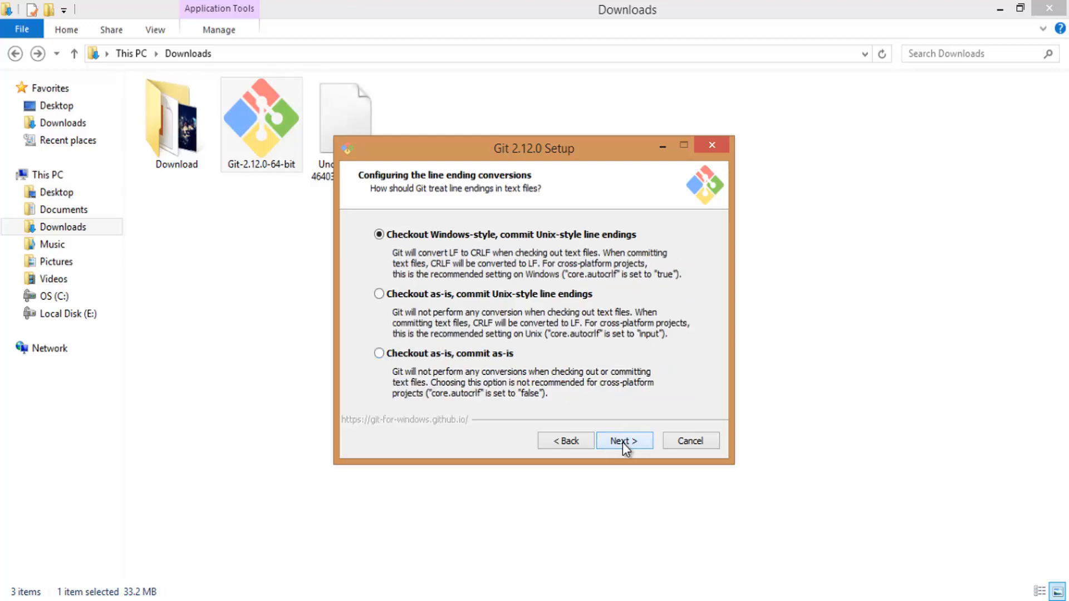
pyautogui.click(623, 443)
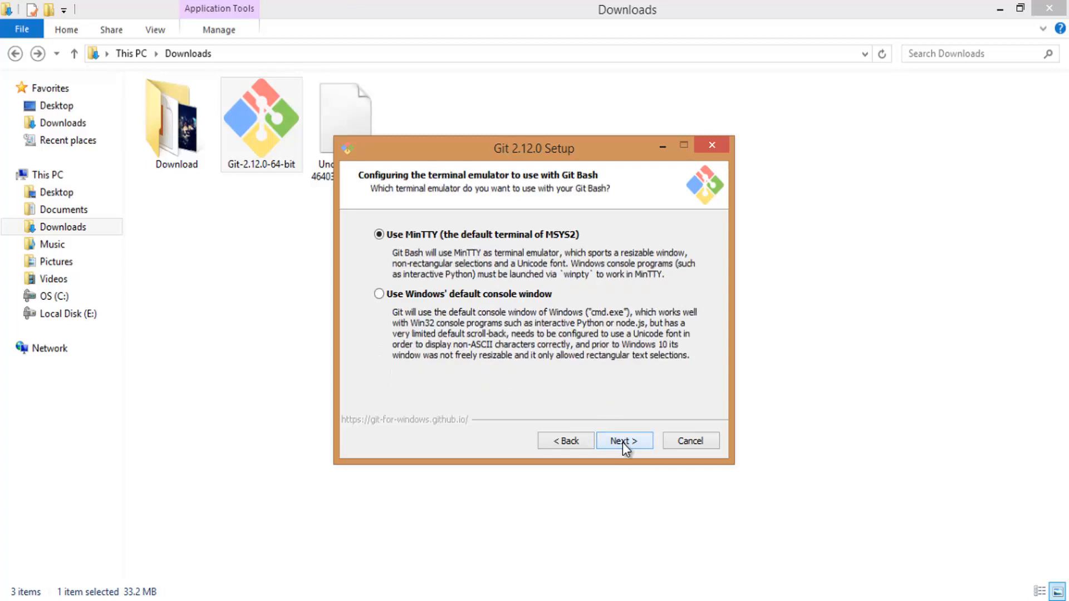
pyautogui.click(623, 443)
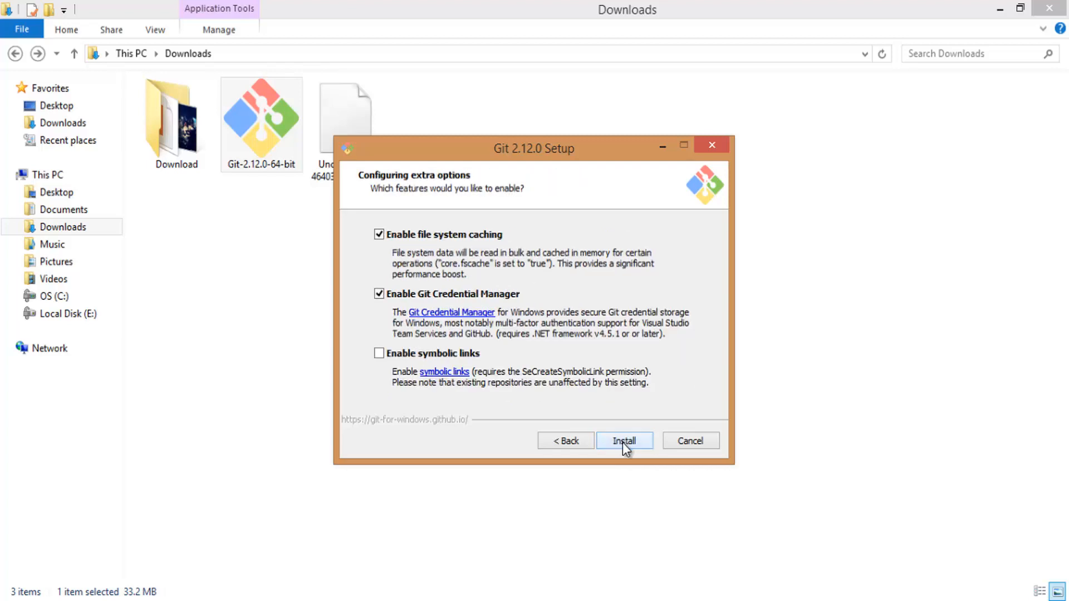
pyautogui.click(624, 442)
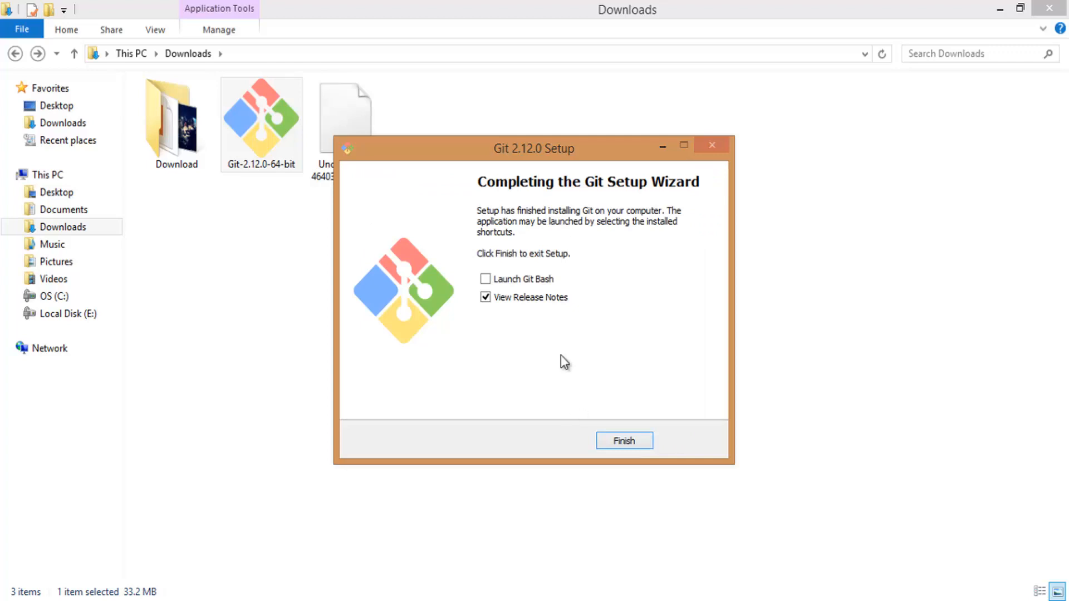
pyautogui.click(623, 445)
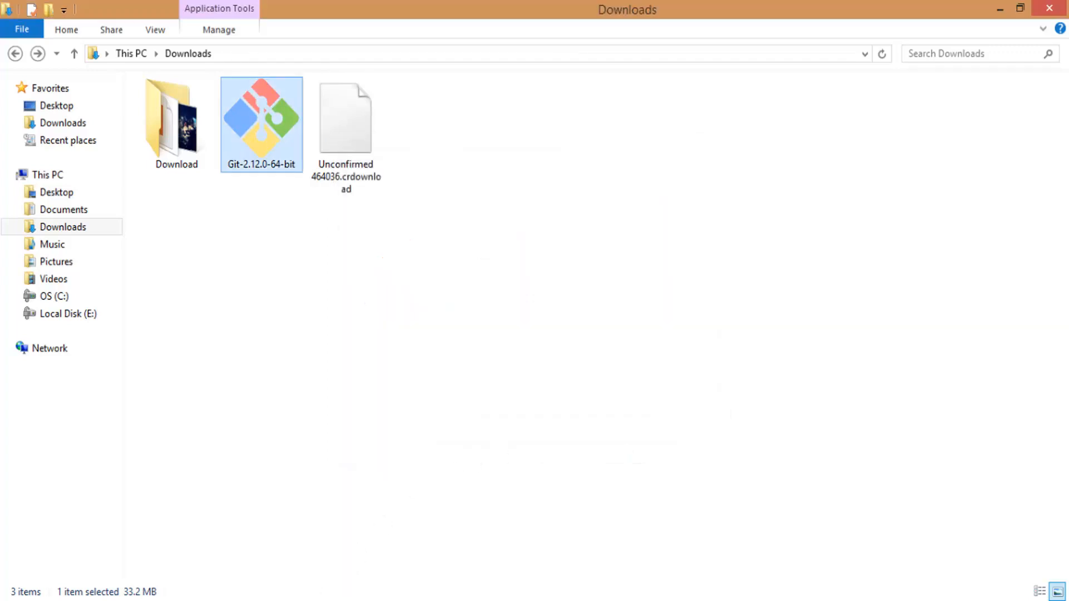
# - Switch to Android Studio, hide the Event Log, and open the Git page of the Version Control settings
pyautogui.hotkey('alt', 'Tab')
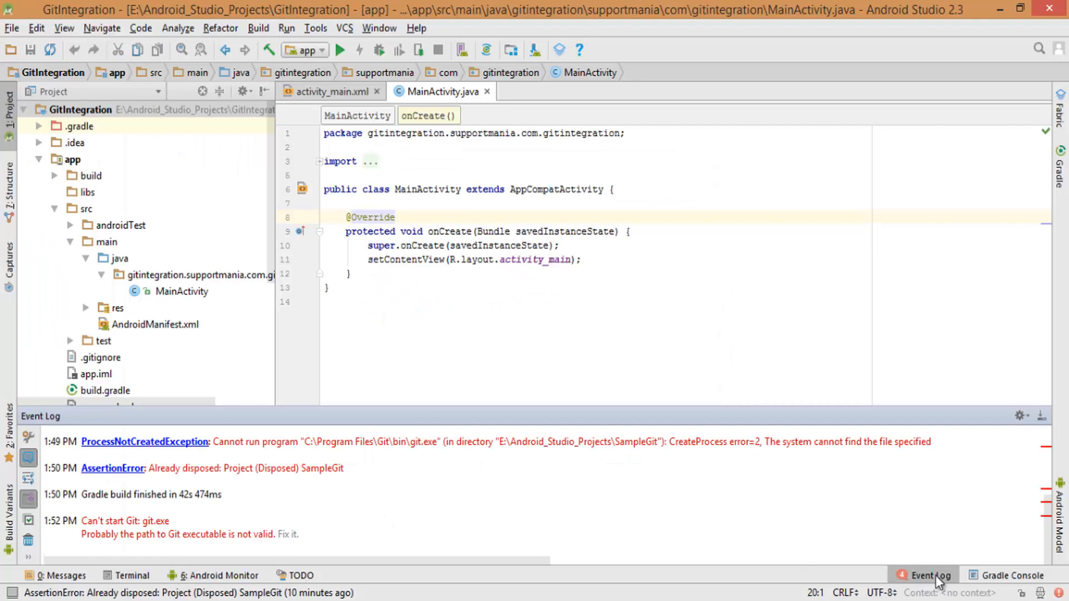
pyautogui.click(937, 577)
pyautogui.click(12, 28)
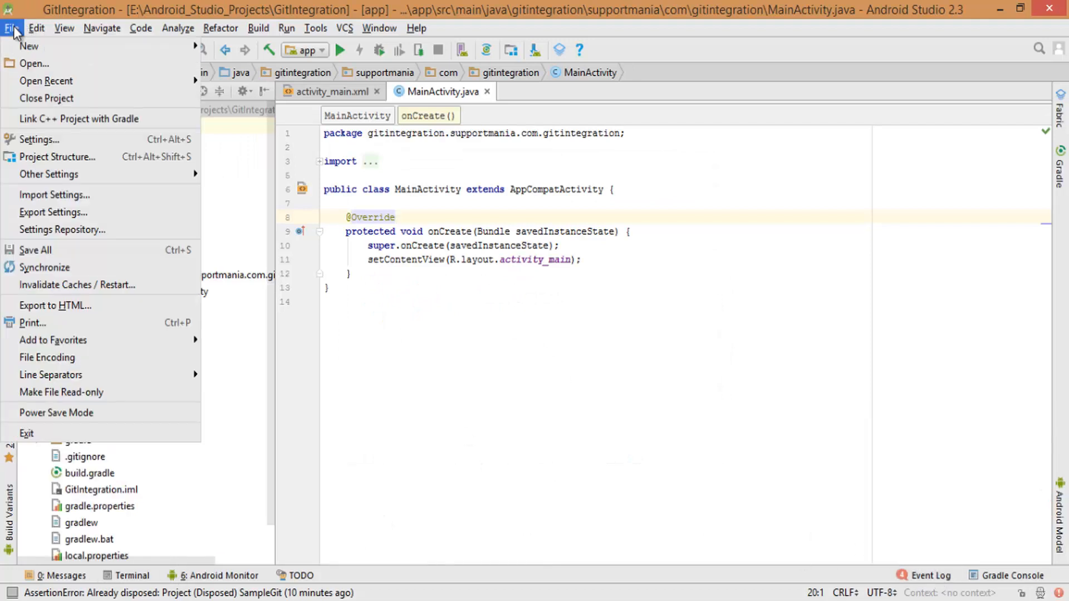
pyautogui.click(26, 135)
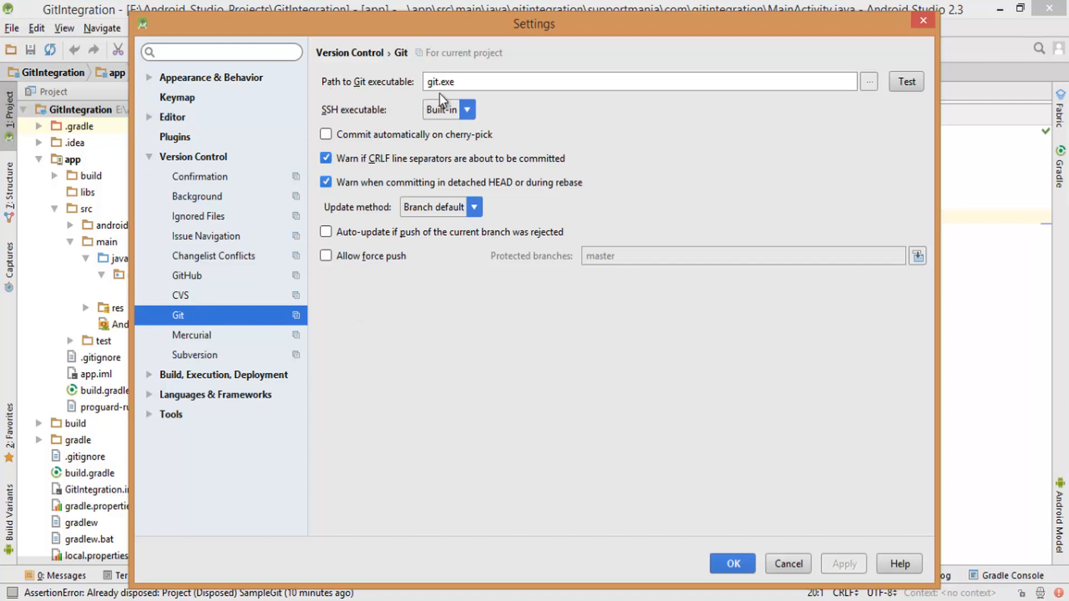
# - Set the path to the Git executable to C:\Program Files\Git\bin\git.exe by browsing for the file
pyautogui.click(870, 84)
pyautogui.scroll(15, 530, 278)
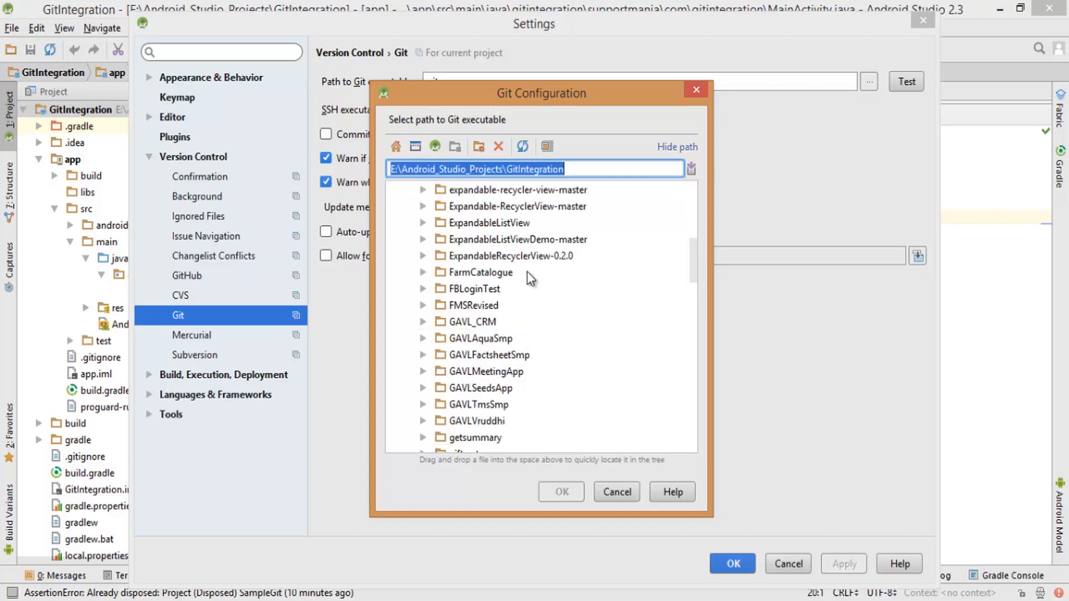
pyautogui.click(392, 206)
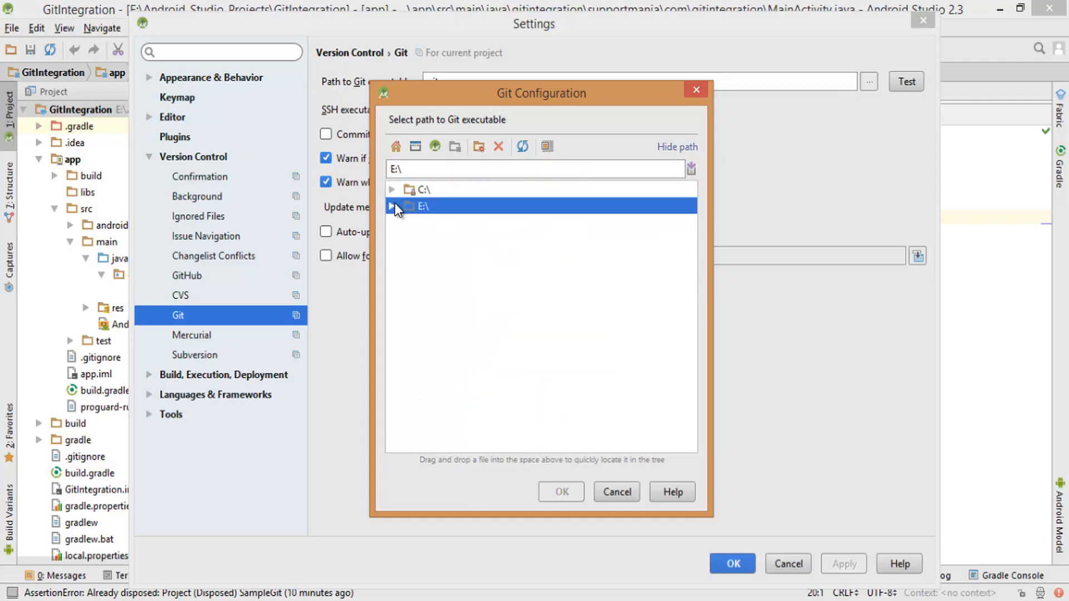
pyautogui.click(393, 190)
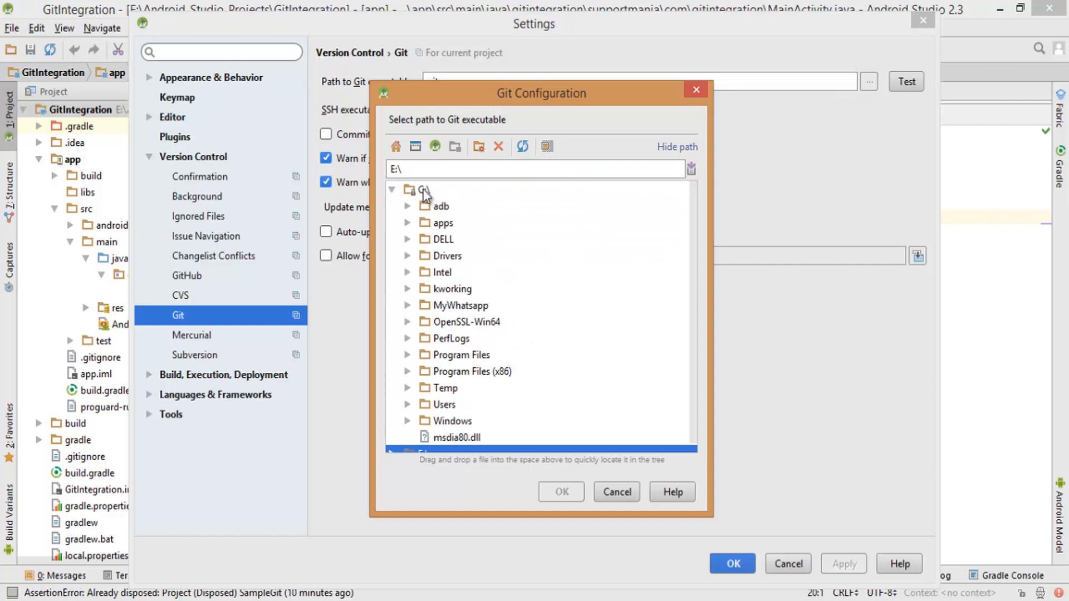
pyautogui.click(407, 354)
pyautogui.scroll(-4, 491, 362)
pyautogui.scroll(-9, 491, 362)
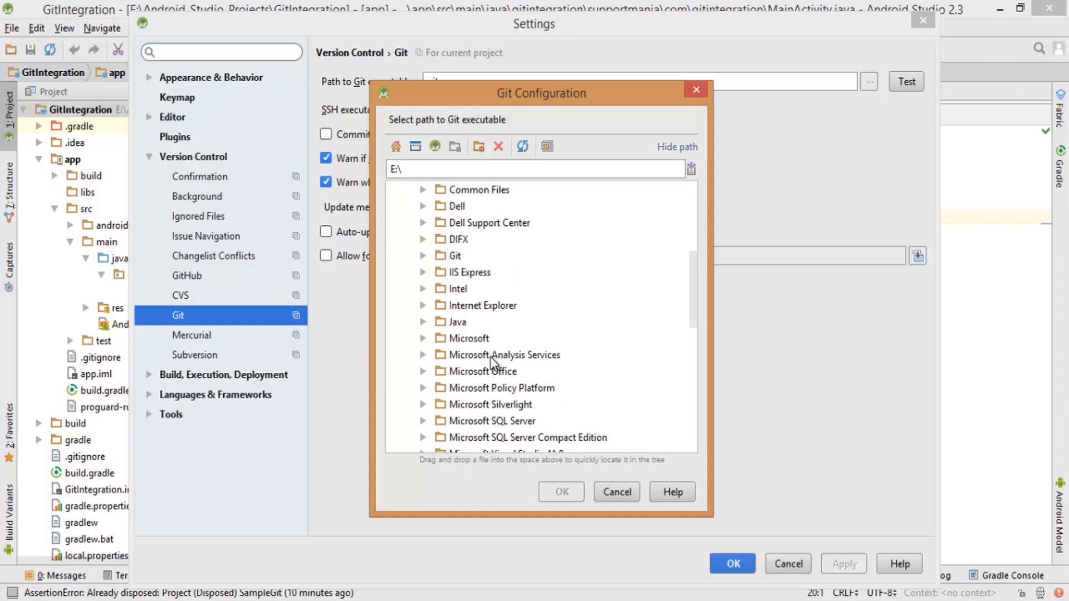
pyautogui.scroll(8, 491, 359)
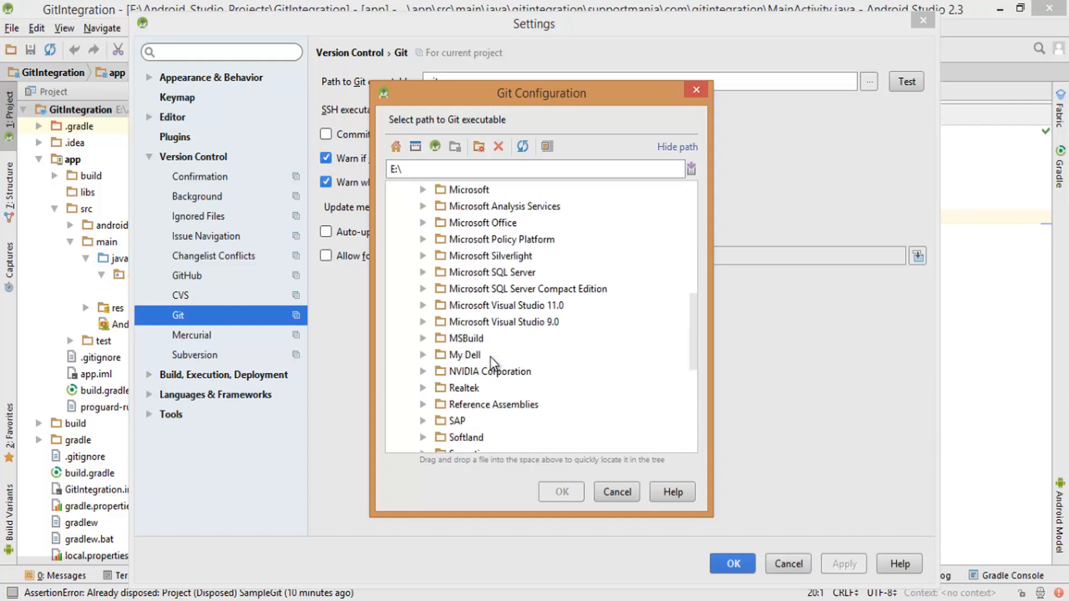
pyautogui.click(452, 257)
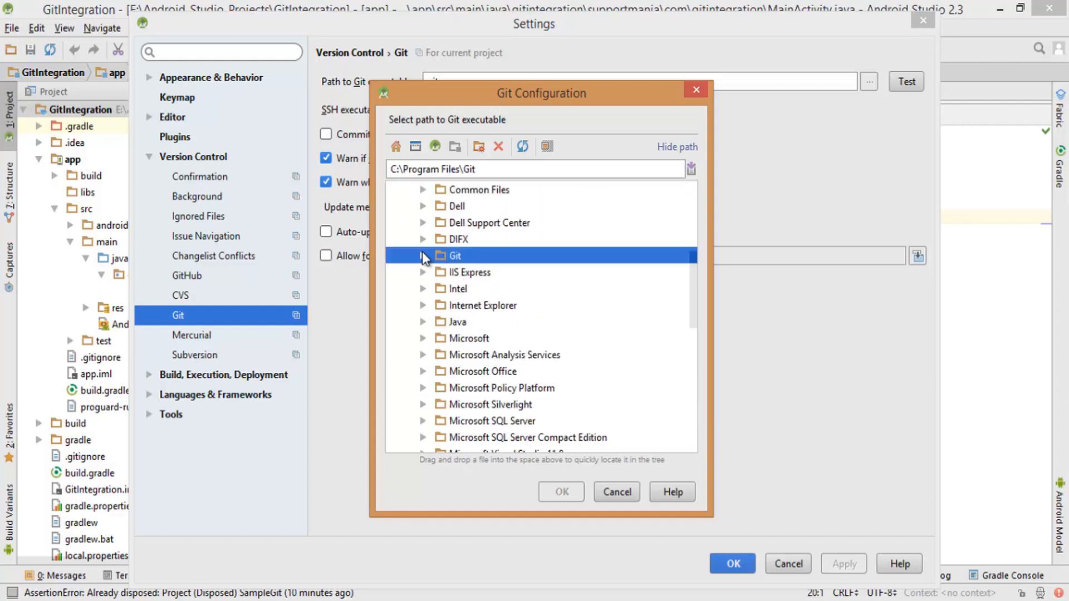
pyautogui.click(423, 256)
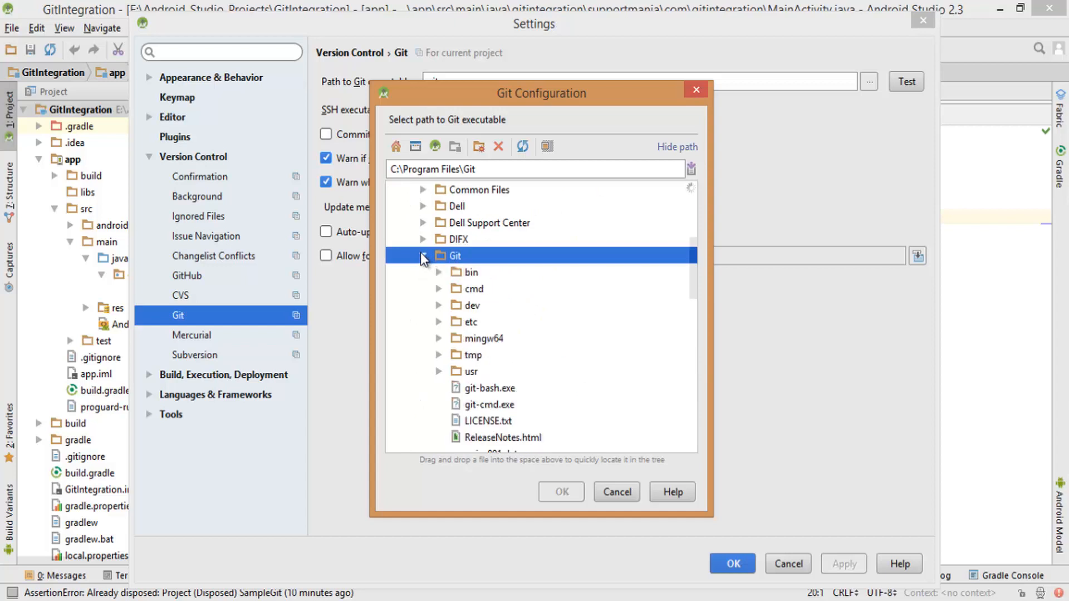
pyautogui.click(438, 273)
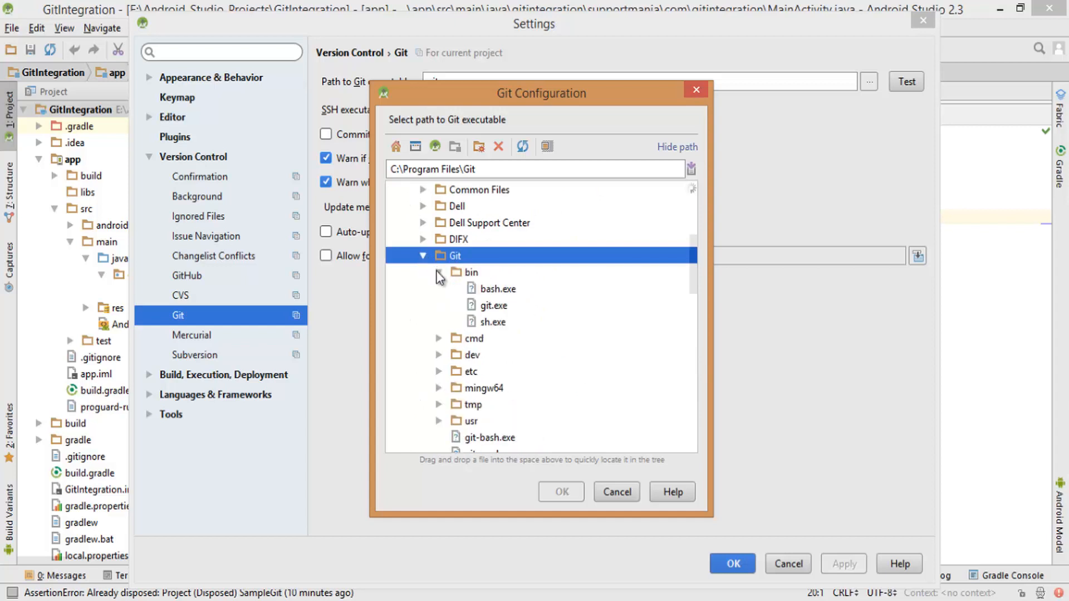
pyautogui.click(496, 307)
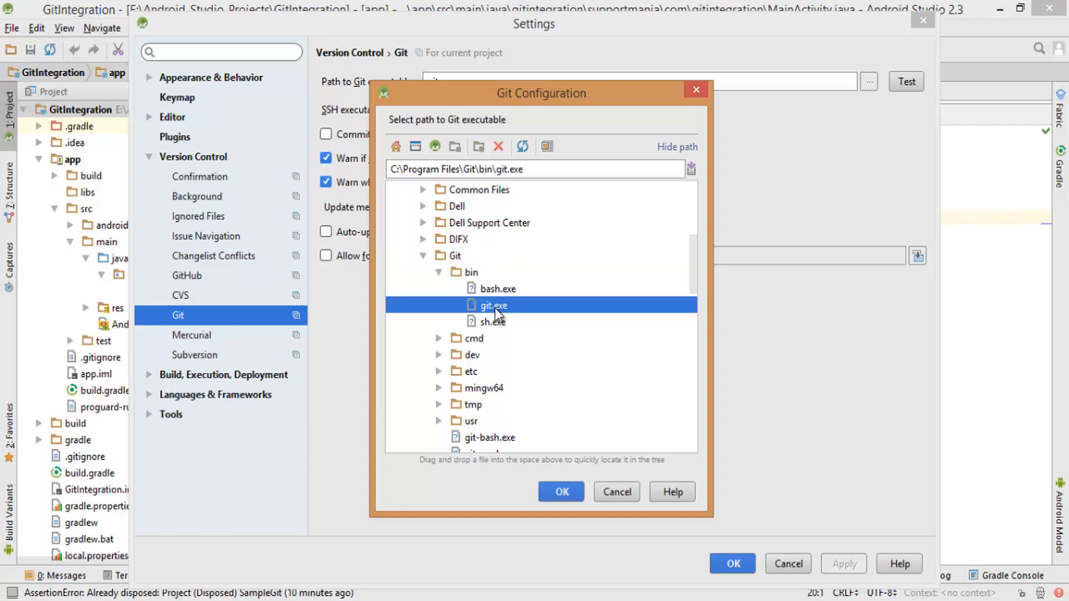
pyautogui.click(561, 492)
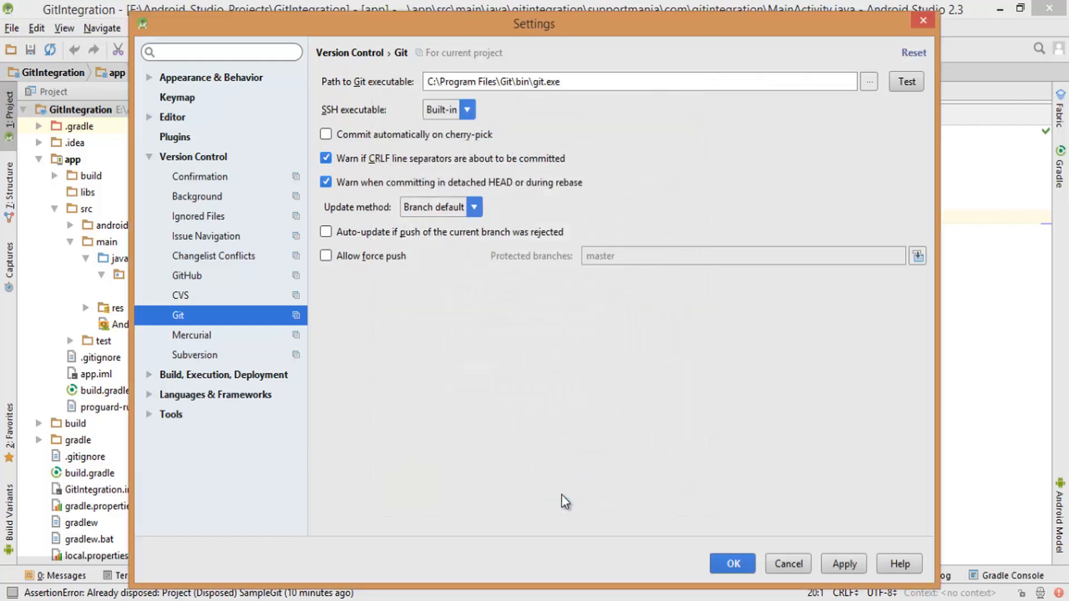
# - Test the configured Git executable, dismiss the test result, and apply the Git settings
pyautogui.moveTo(563, 82); pyautogui.dragTo(421, 78)
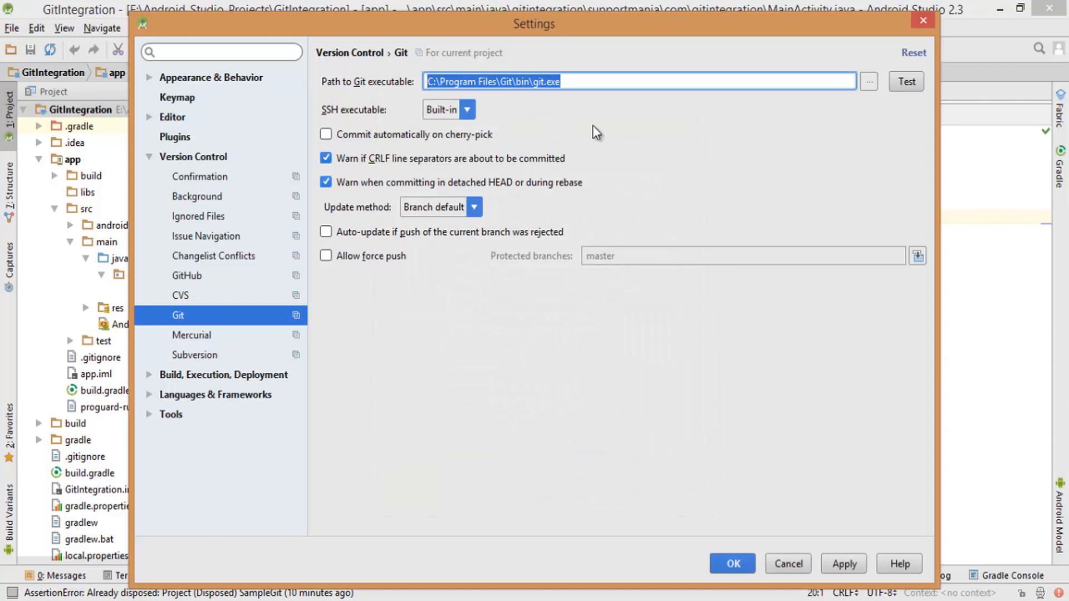
pyautogui.click(906, 82)
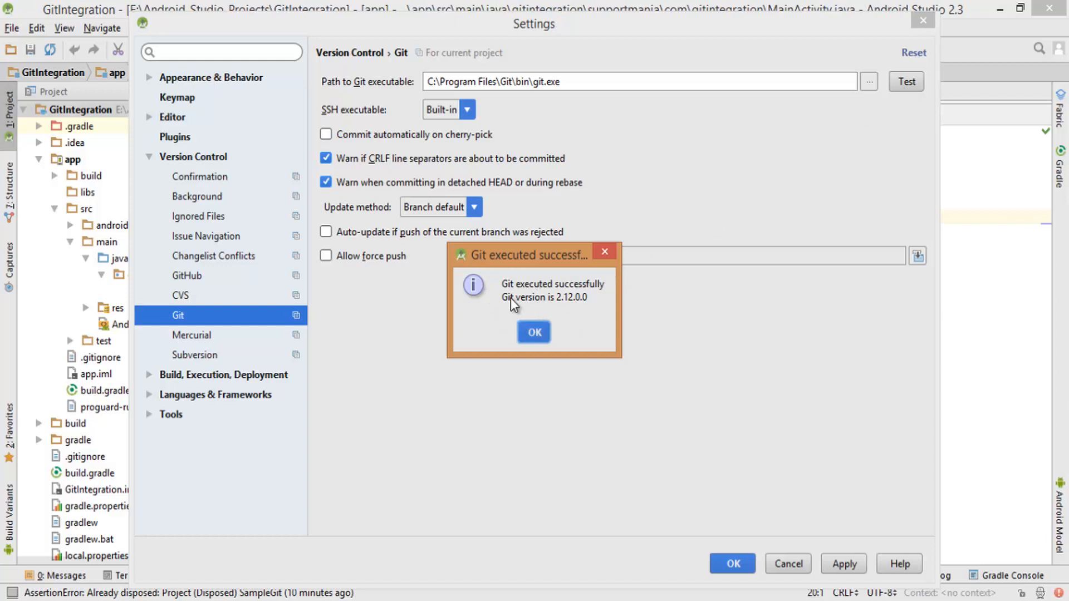
pyautogui.click(536, 334)
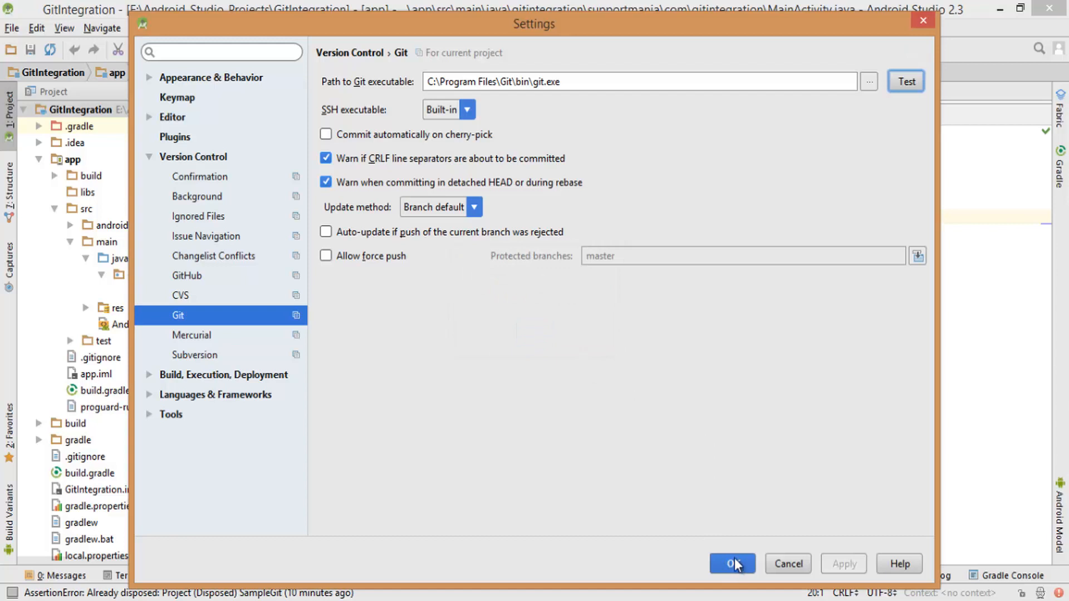
# - Check the host and login entries on the GitHub page of the Version Control settings, and close the settings with OK
pyautogui.click(195, 279)
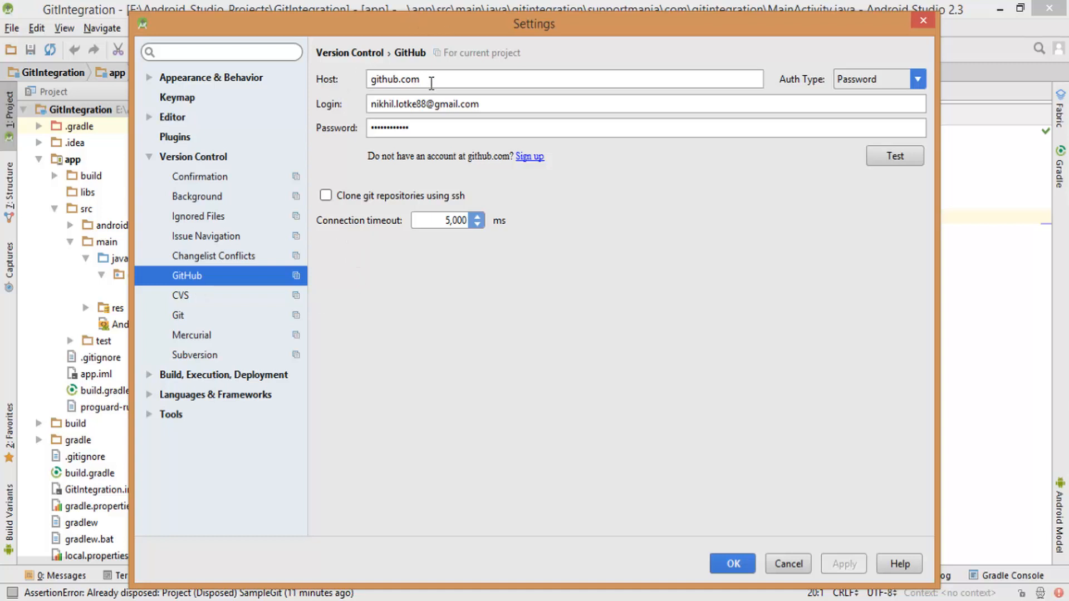
pyautogui.moveTo(426, 84); pyautogui.dragTo(369, 82)
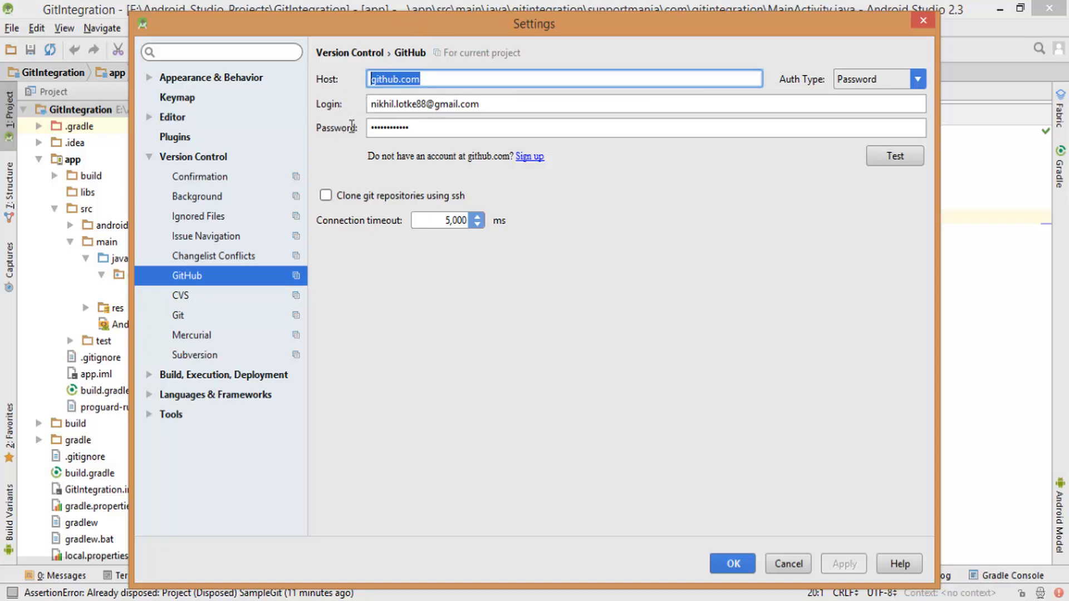
pyautogui.click(733, 562)
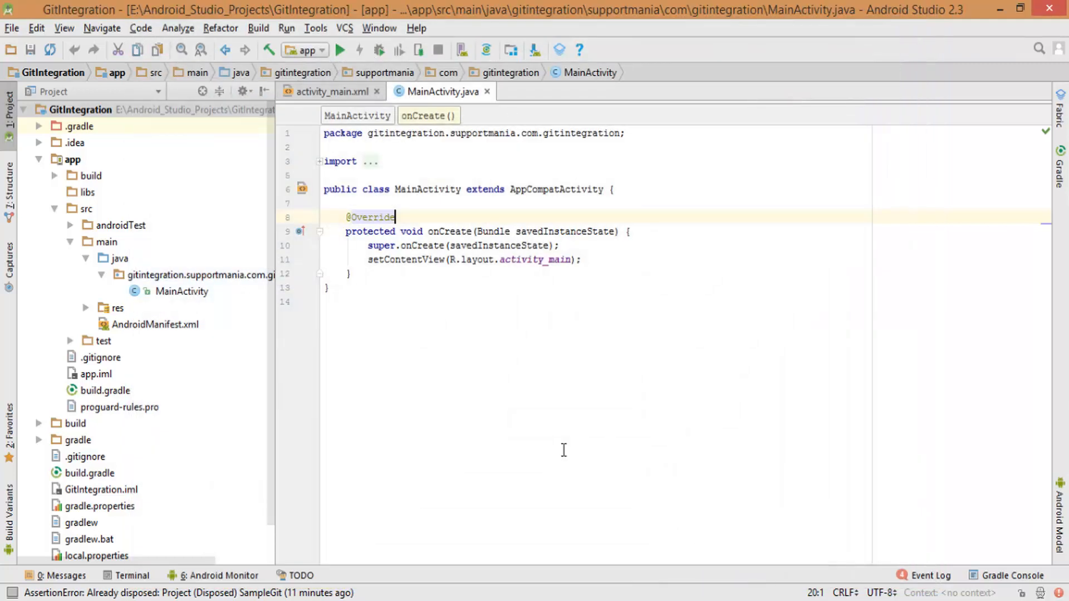
# - Enable version control integration for the project root with Git as the version control system
pyautogui.click(350, 274)
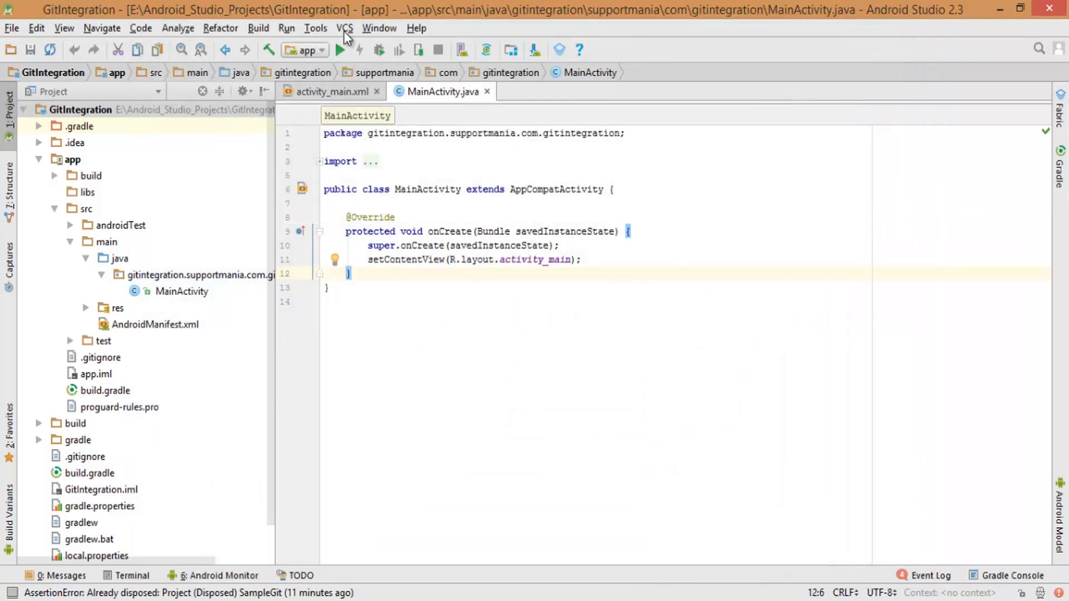
pyautogui.click(344, 29)
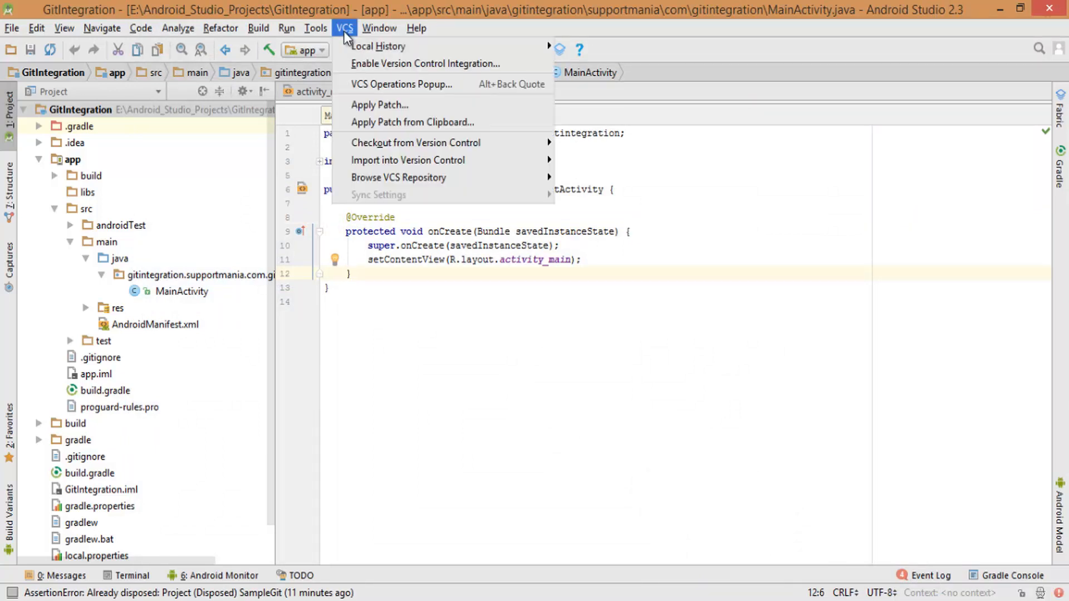
pyautogui.click(354, 65)
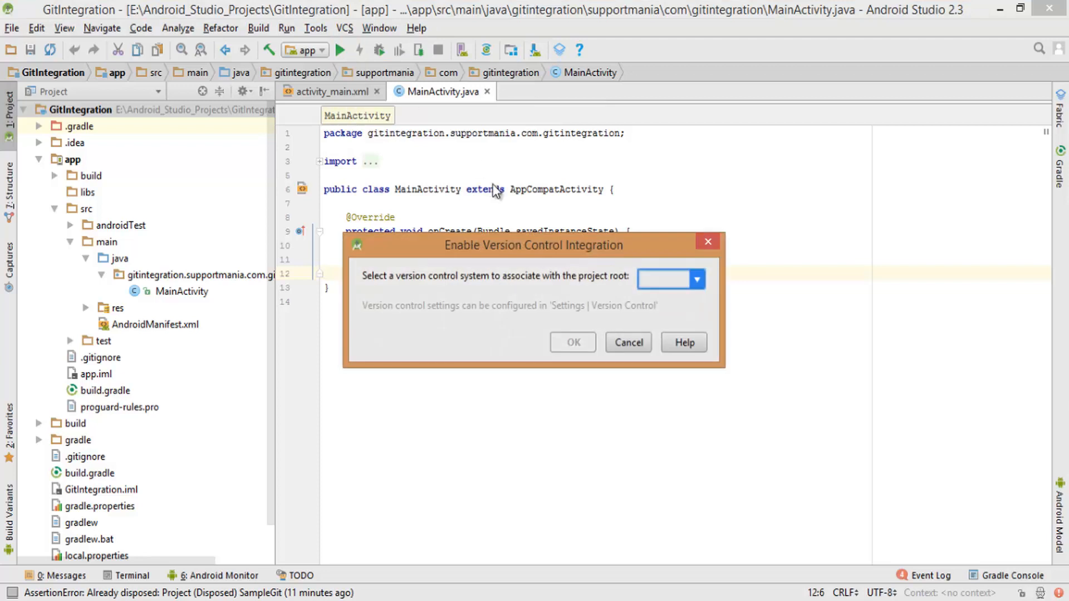
pyautogui.click(652, 278)
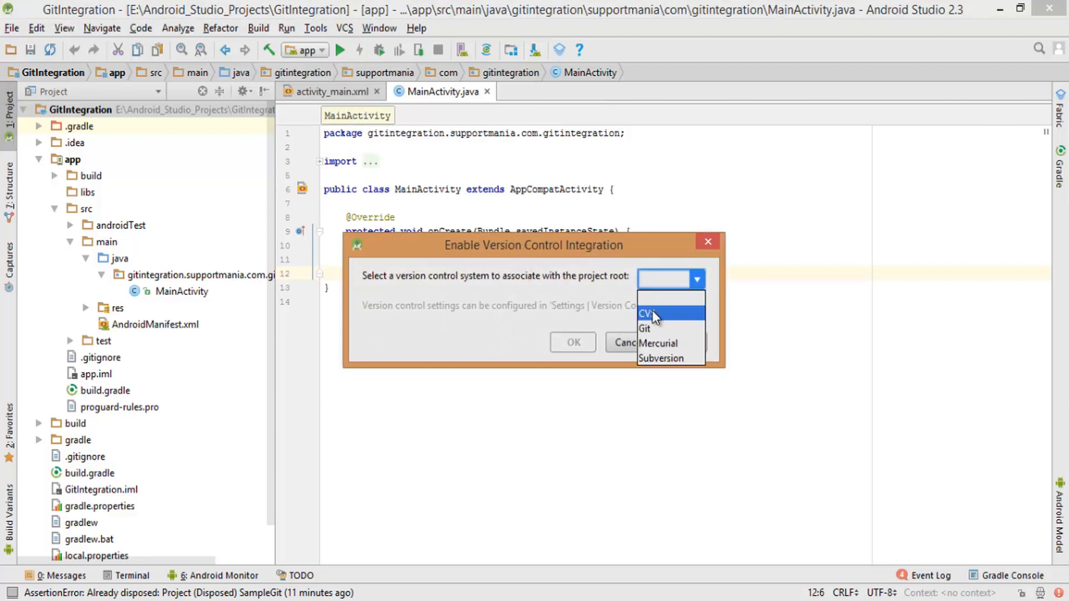
pyautogui.click(651, 325)
pyautogui.click(574, 342)
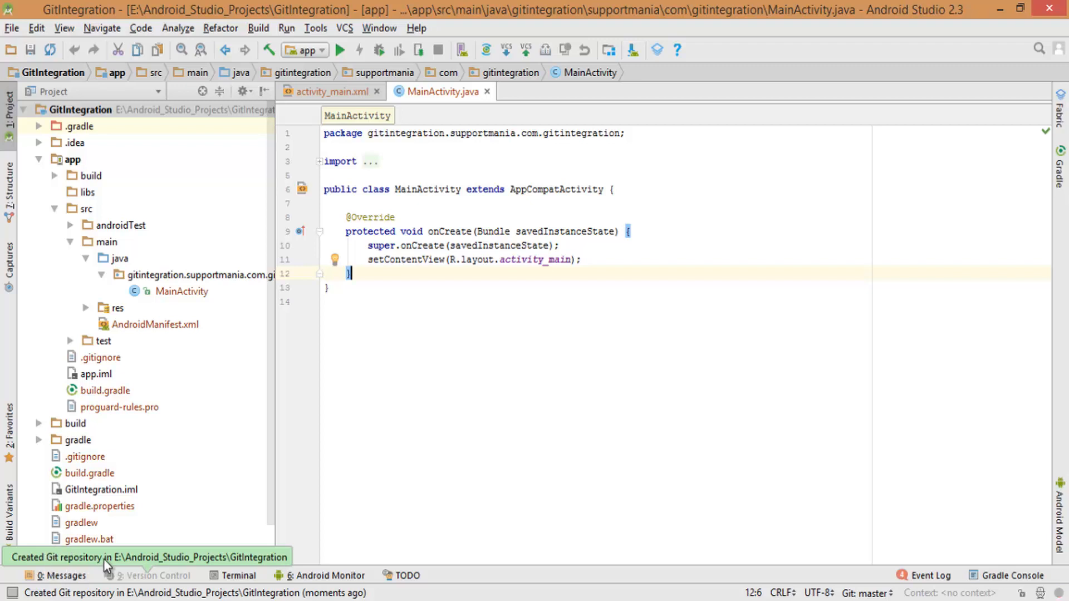
pyautogui.click(382, 487)
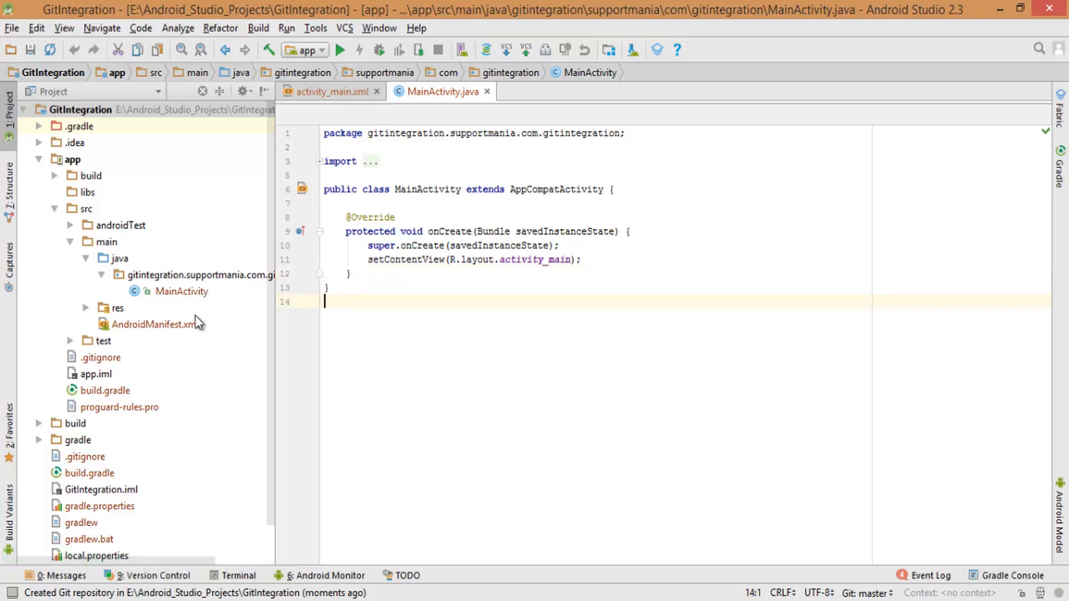
# - Share the project on GitHub as repository GitIntegration with remote origin, entering the master password to unlock the password database
pyautogui.click(159, 291)
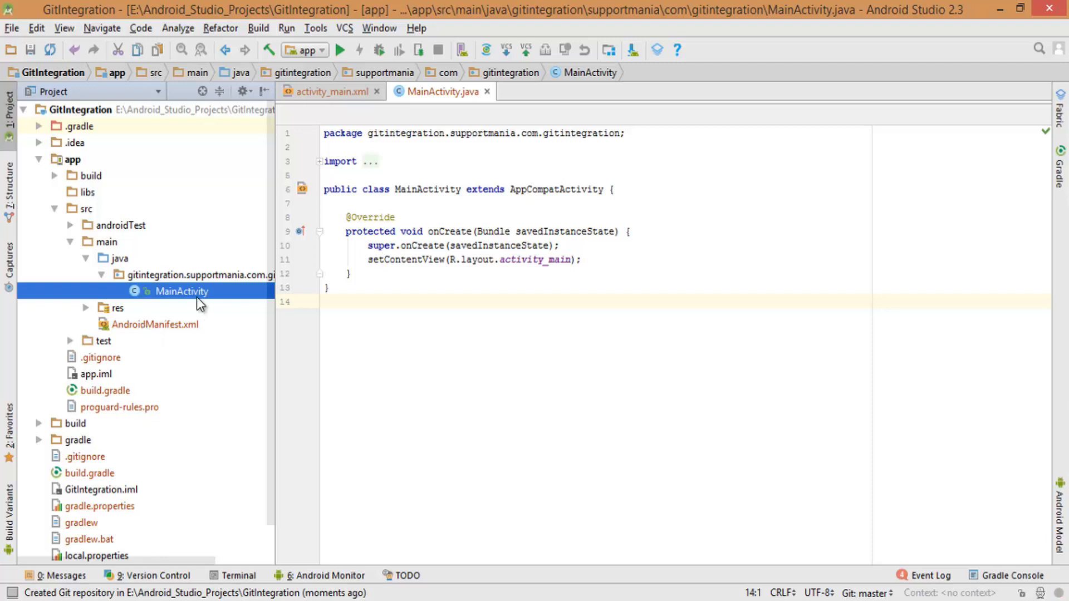
pyautogui.click(345, 29)
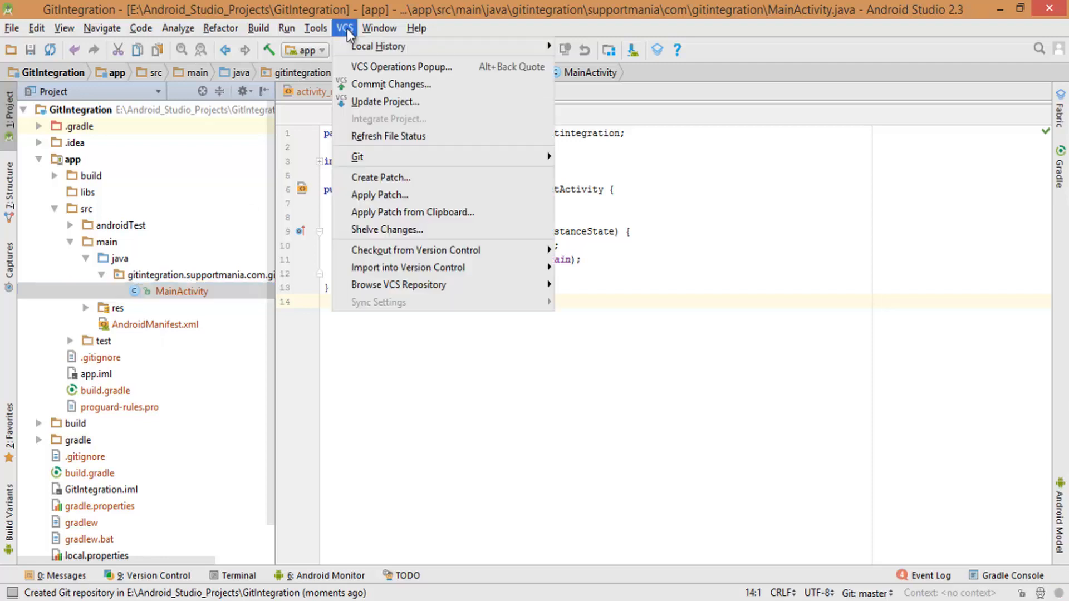
pyautogui.moveTo(363, 268)
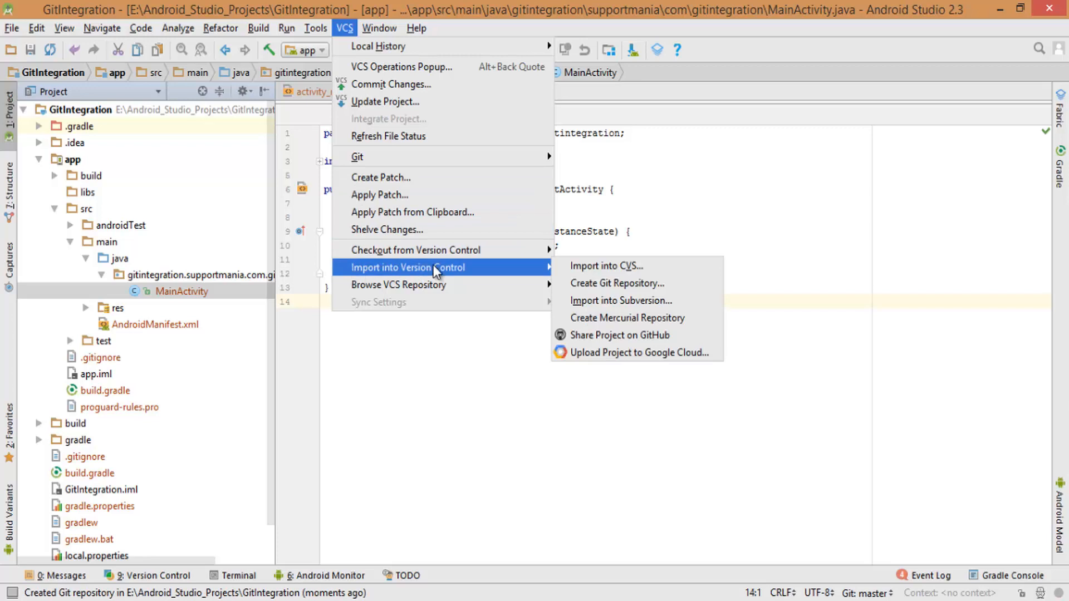
pyautogui.click(568, 334)
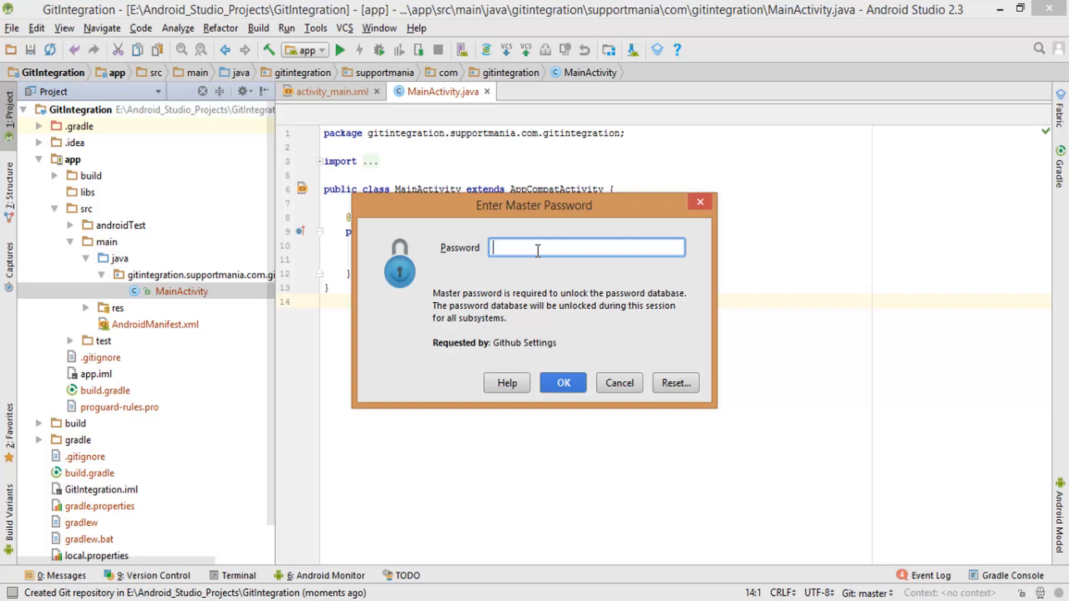
pyautogui.write('************')
pyautogui.click(564, 383)
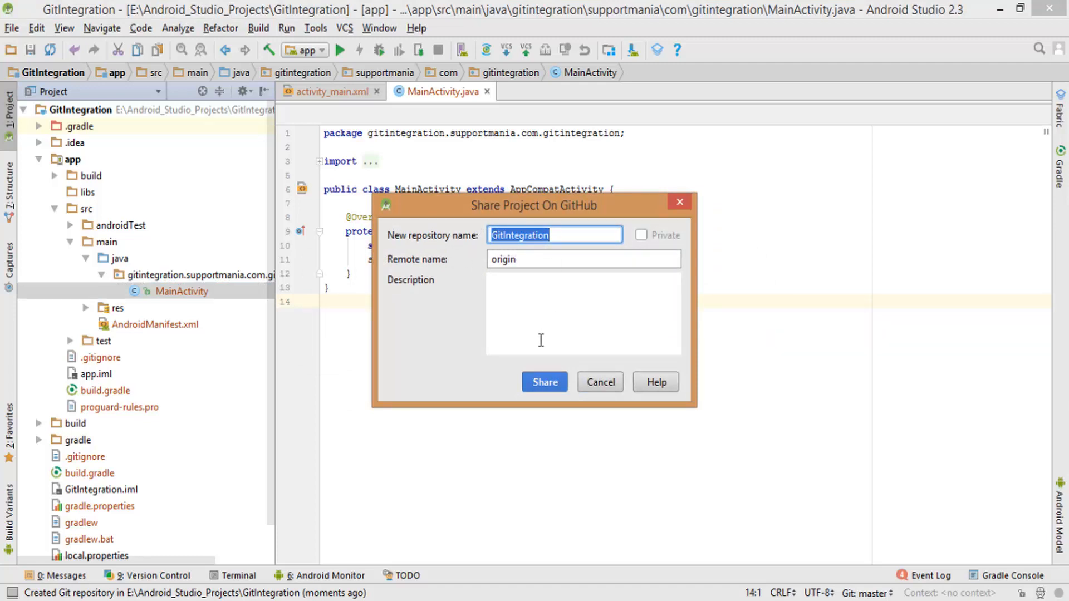
pyautogui.click(539, 382)
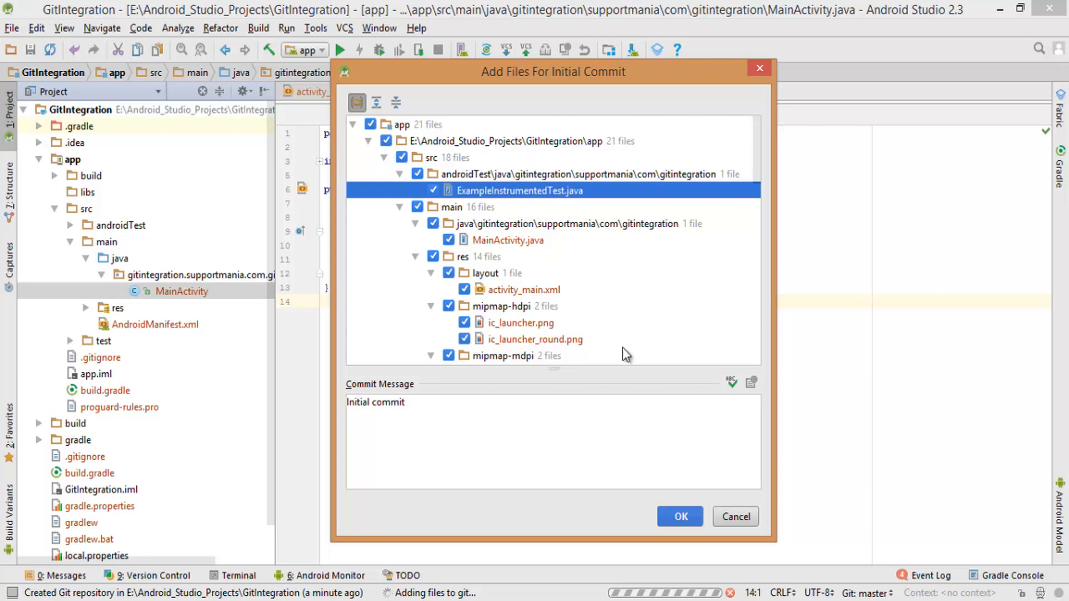
# - Commit all listed project files with the message "Initial commit", and add .idea\vcs.xml to Git with the choice remembered
pyautogui.scroll(-11, 626, 342)
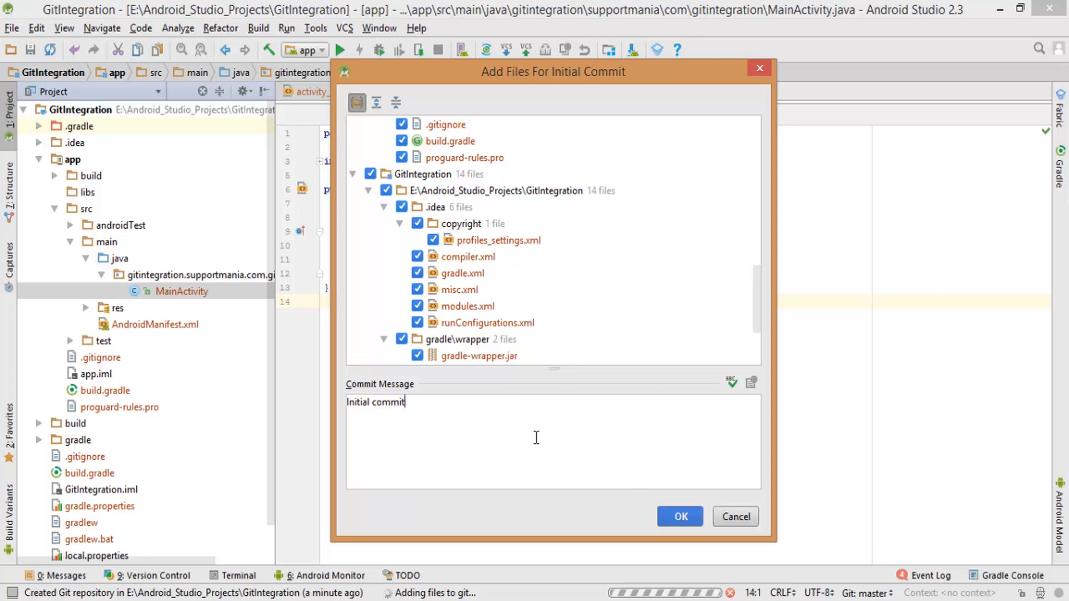
pyautogui.click(680, 518)
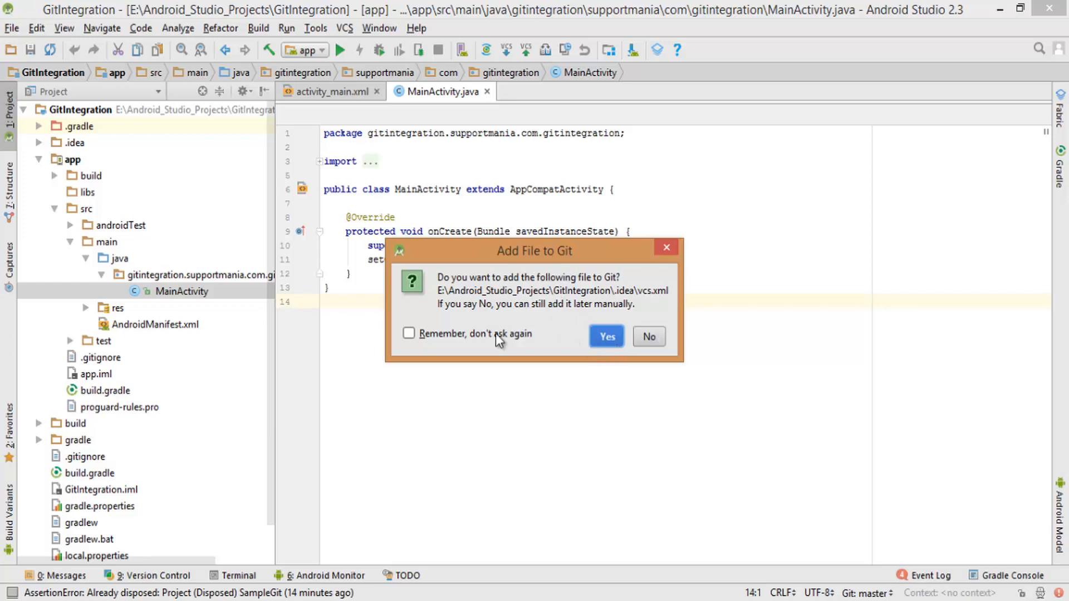
pyautogui.click(419, 332)
pyautogui.click(600, 335)
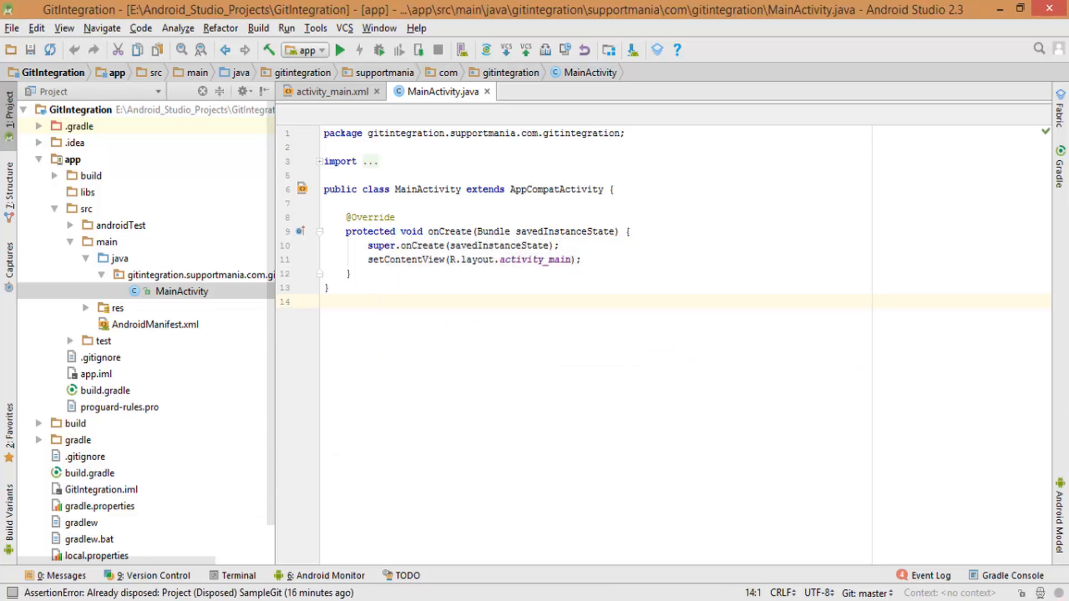
# - Switch to the browser and open the GitIntegration repository from the repositories list on the GitHub home page
pyautogui.hotkey('alt', 'Tab')
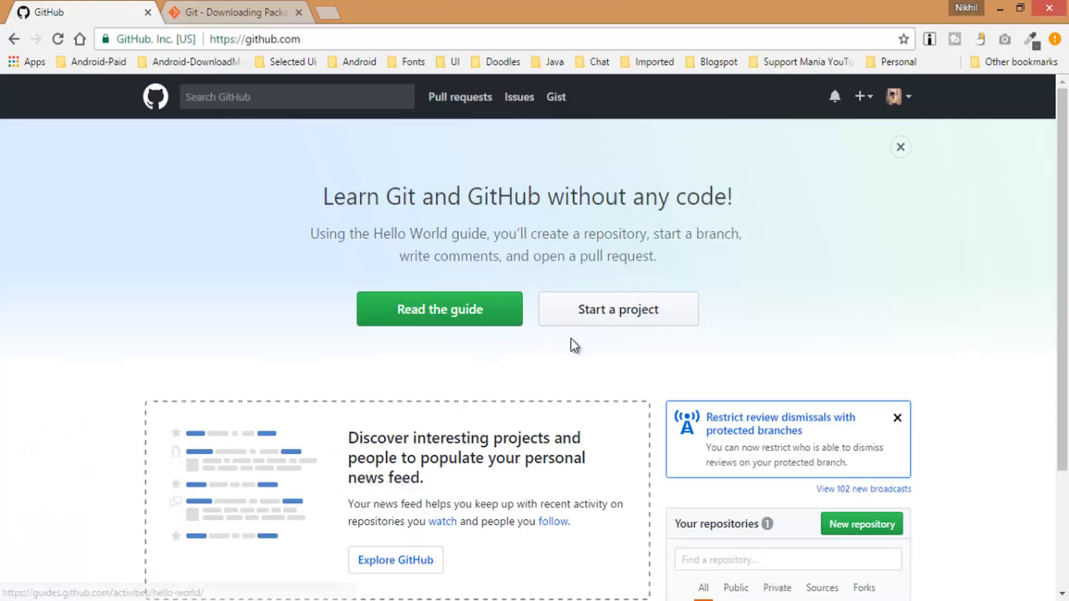
pyautogui.scroll(-2, 577, 350)
pyautogui.scroll(-2, 577, 350)
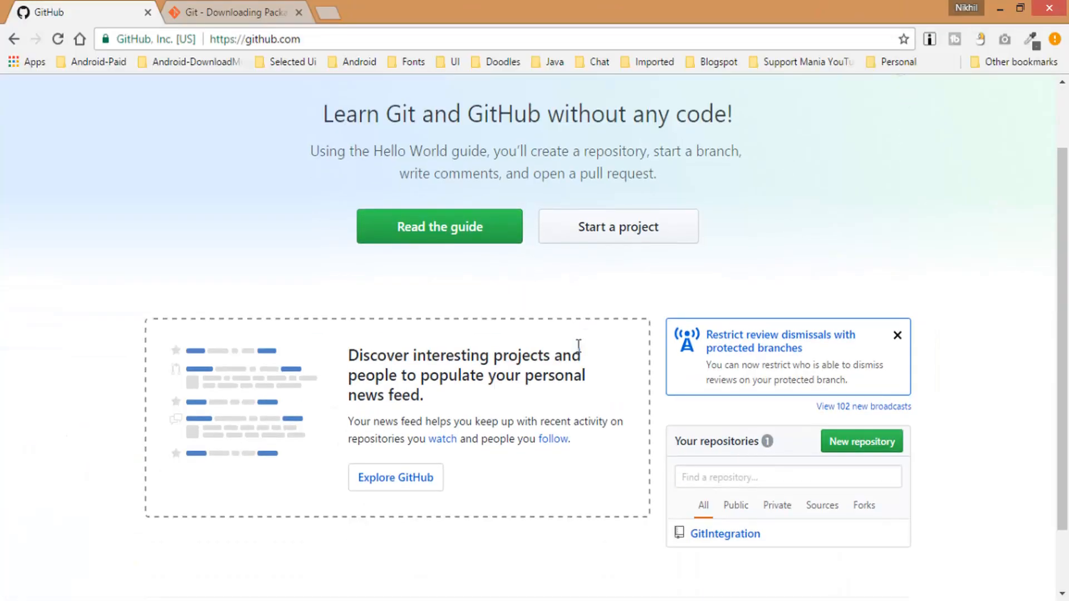
pyautogui.scroll(-2, 763, 456)
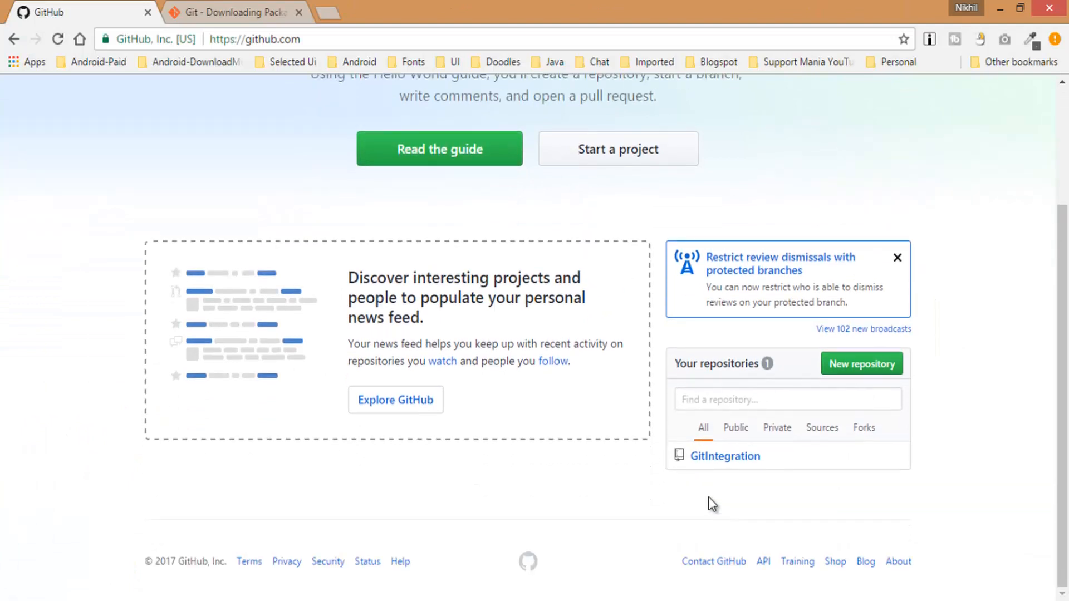
pyautogui.click(746, 461)
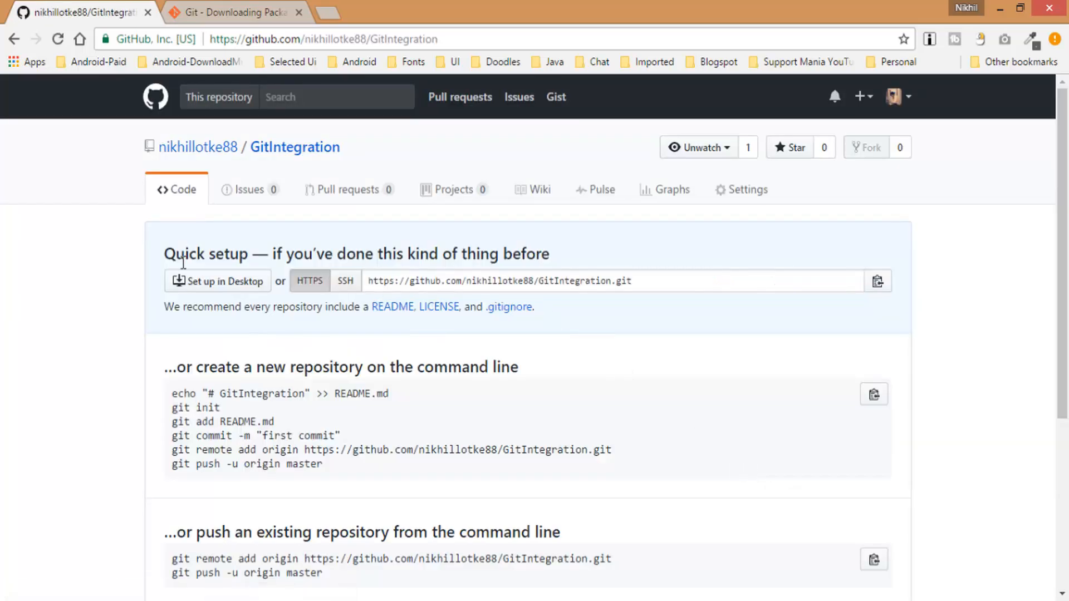
# - Look through the setup instructions on the GitIntegration repository page
pyautogui.scroll(-3, 303, 285)
pyautogui.scroll(3, 303, 285)
pyautogui.scroll(-4, 357, 259)
pyautogui.scroll(4, 356, 259)
# - Switch to Android Studio and commit .idea\vcs.xml with the message "Test", using the Commit and Push option
pyautogui.click(316, 600)
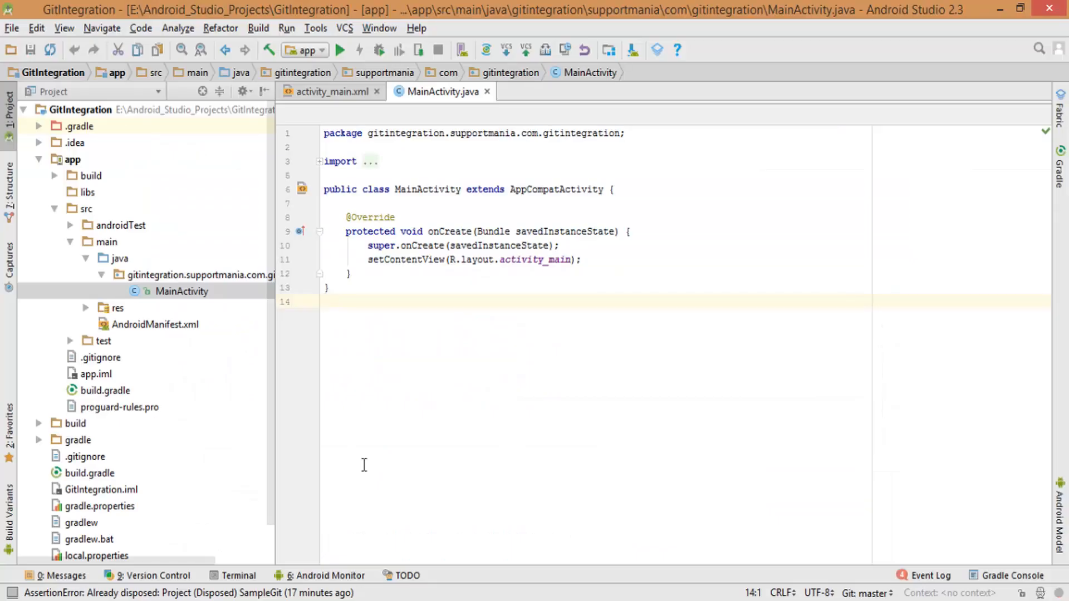
pyautogui.click(345, 28)
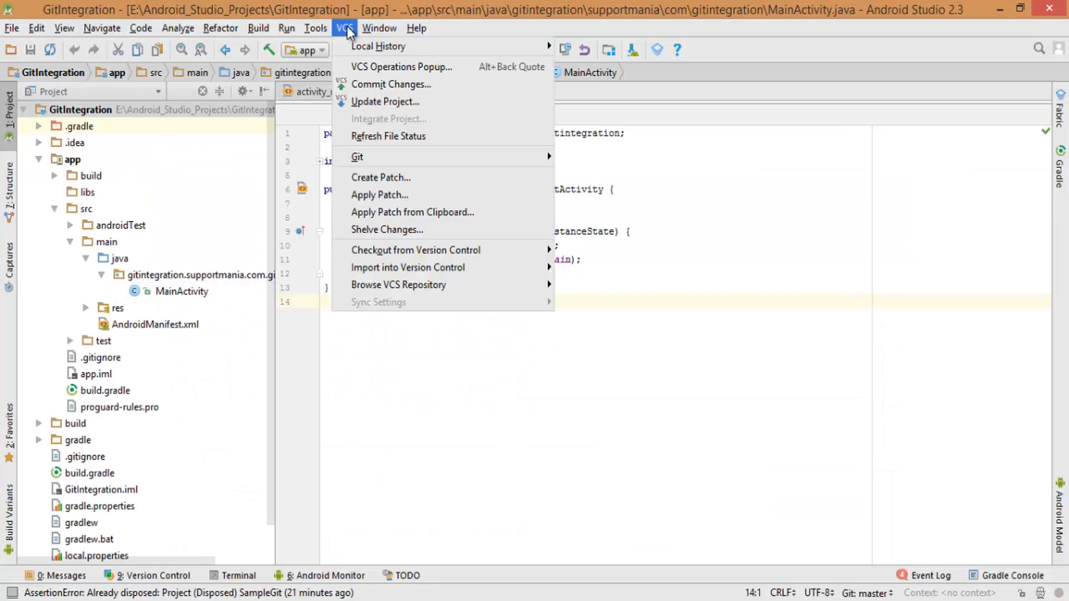
pyautogui.click(366, 86)
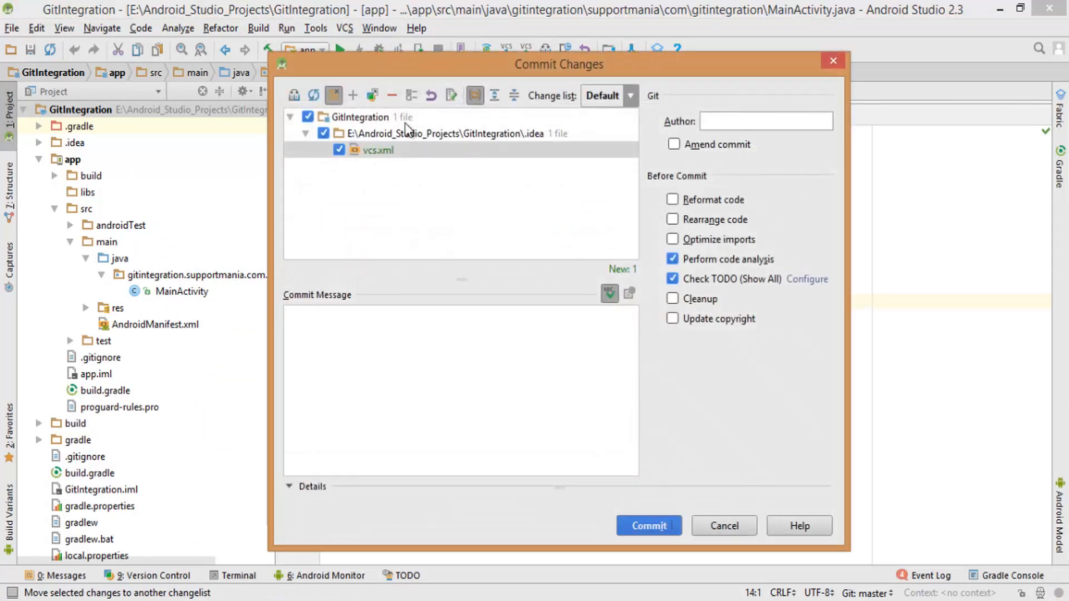
pyautogui.moveTo(647, 534)
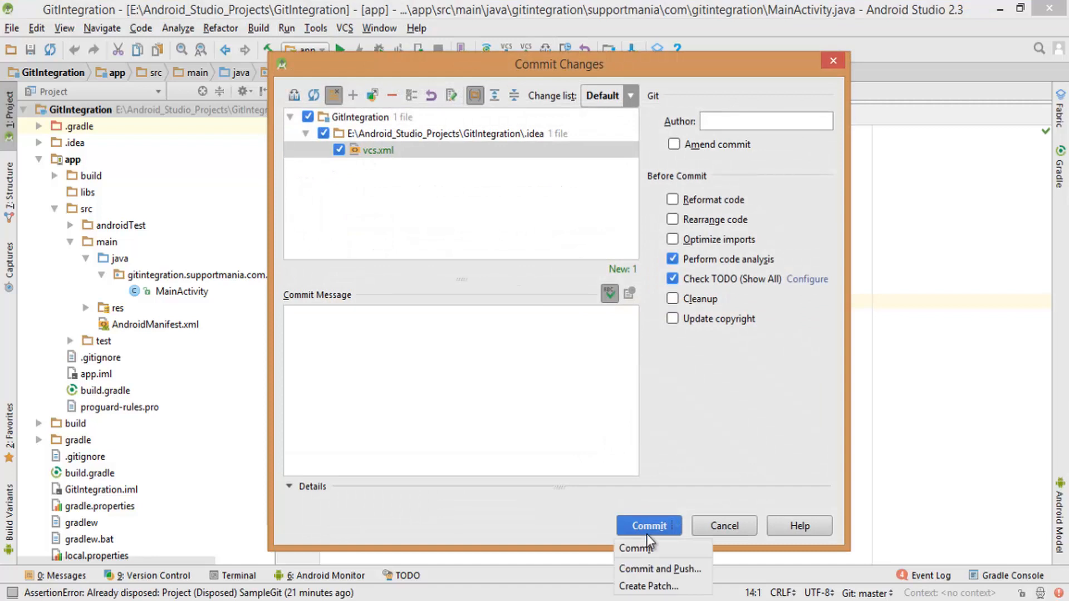
pyautogui.click(645, 568)
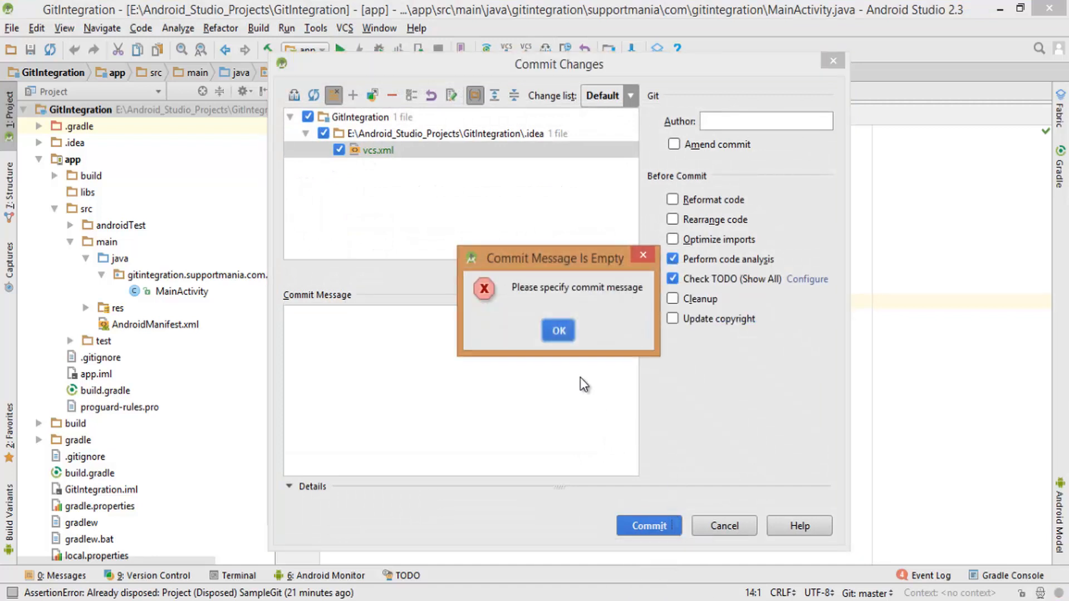
pyautogui.click(569, 331)
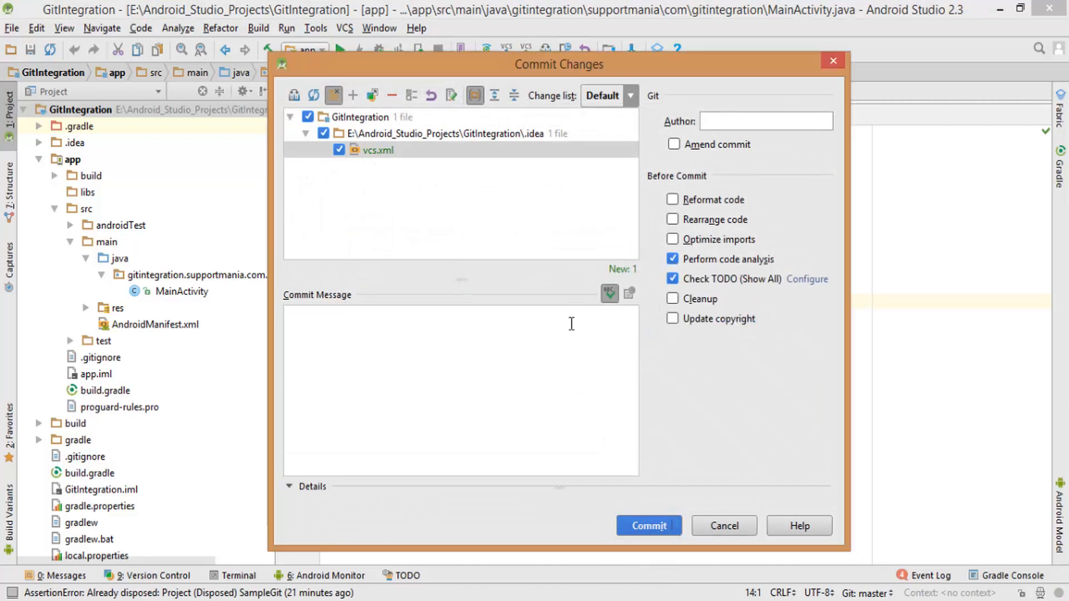
pyautogui.write('Tet')
pyautogui.press('BackSpace')
pyautogui.moveTo(649, 529)
pyautogui.click(646, 567)
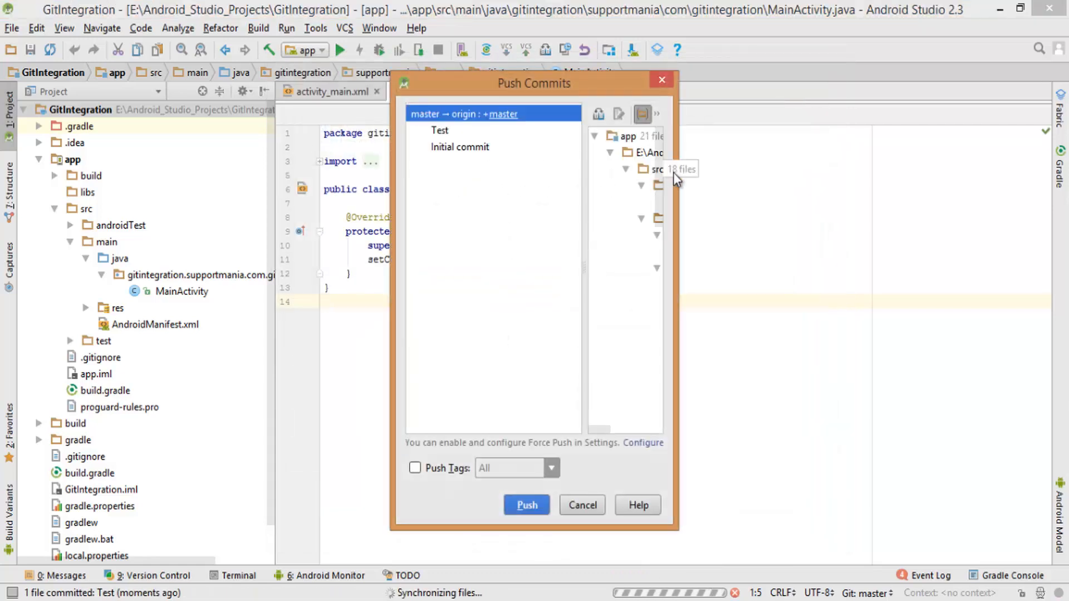
# - Widen the Push Commits dialog, inspect the "Test" commit and push both listed commits to origin master
pyautogui.click(668, 186)
pyautogui.moveTo(676, 206); pyautogui.dragTo(1033, 202)
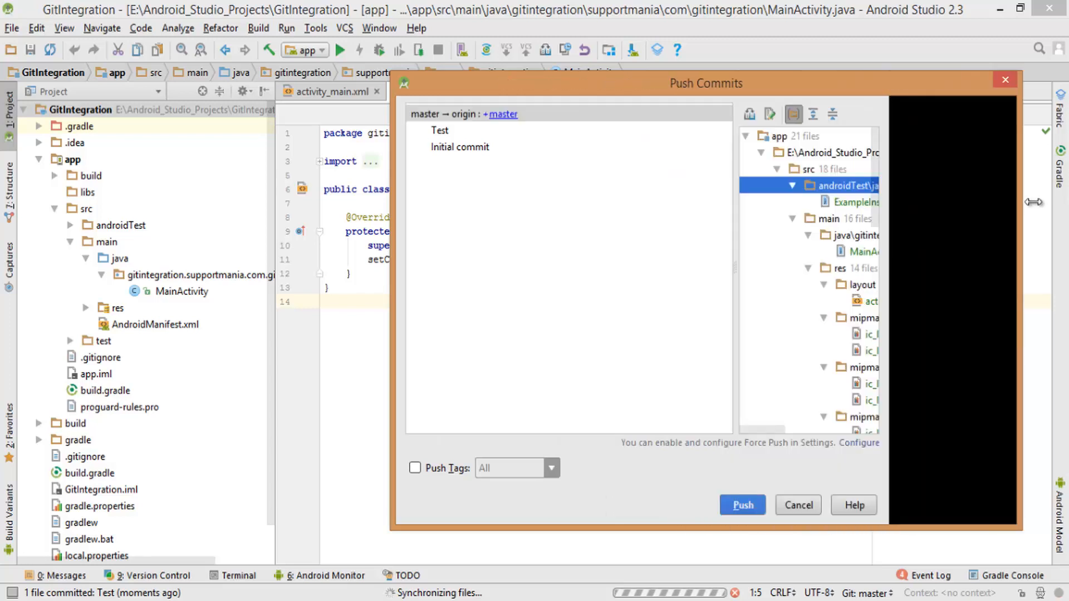
pyautogui.click(457, 131)
pyautogui.click(886, 504)
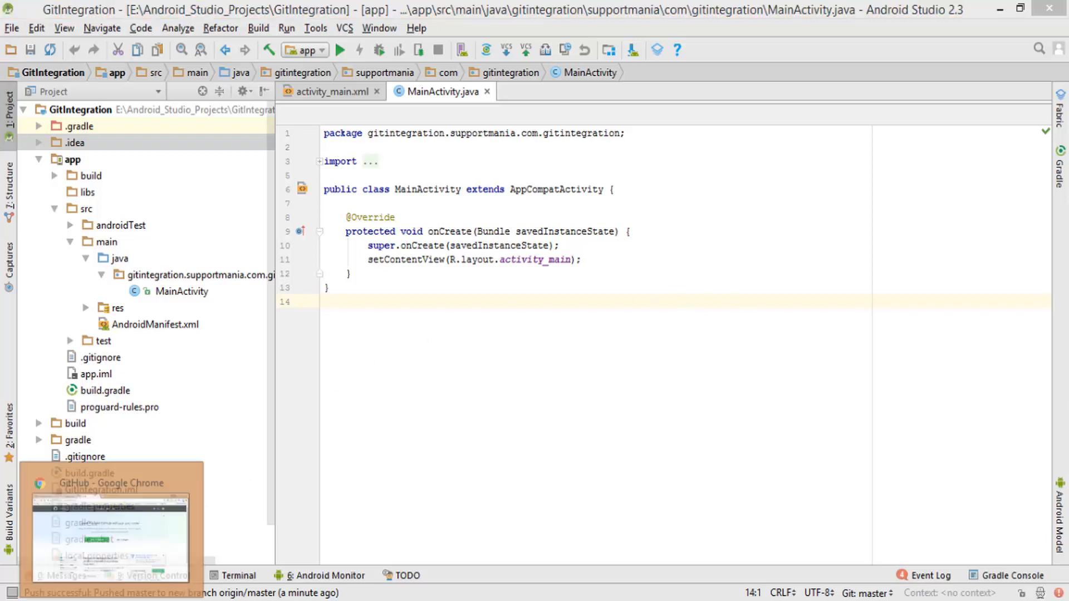
# - Switch to the browser, open the GitIntegration repository from the GitHub home page and review its pushed files
pyautogui.click(112, 600)
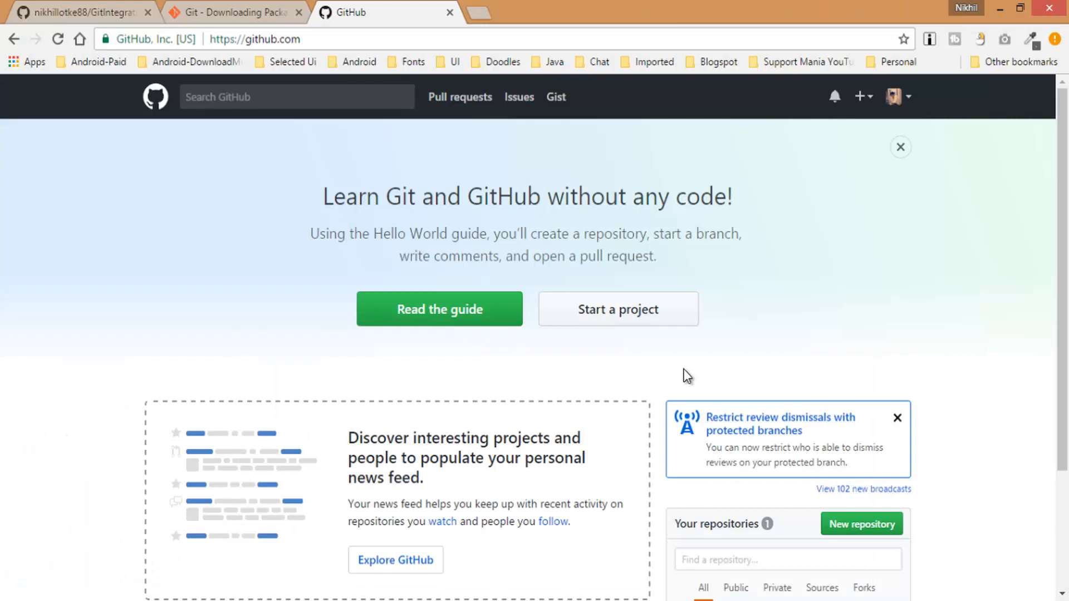
pyautogui.scroll(-1, 685, 375)
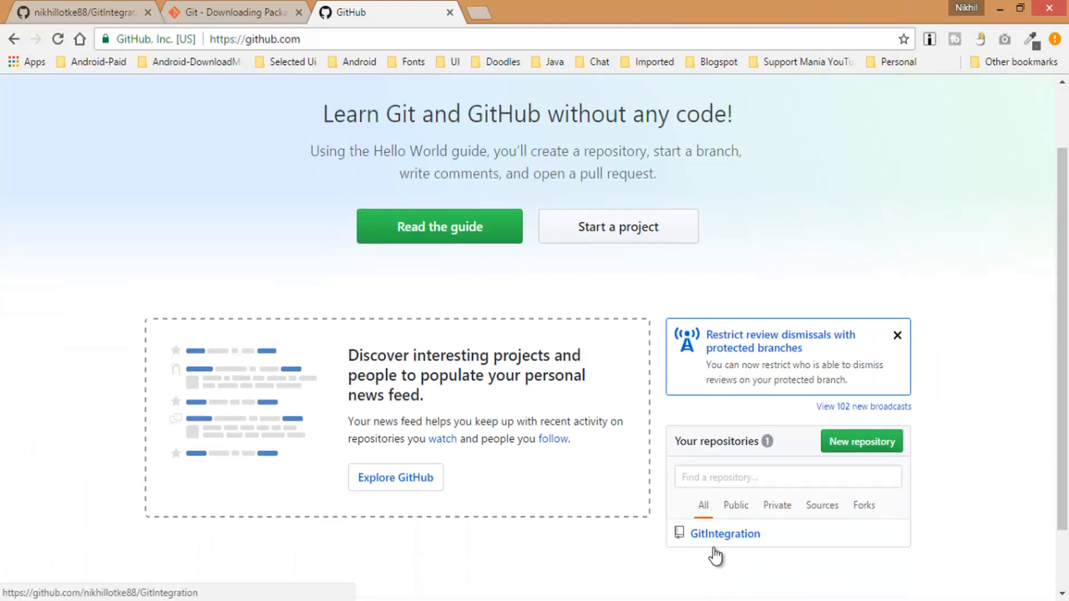
pyautogui.click(720, 533)
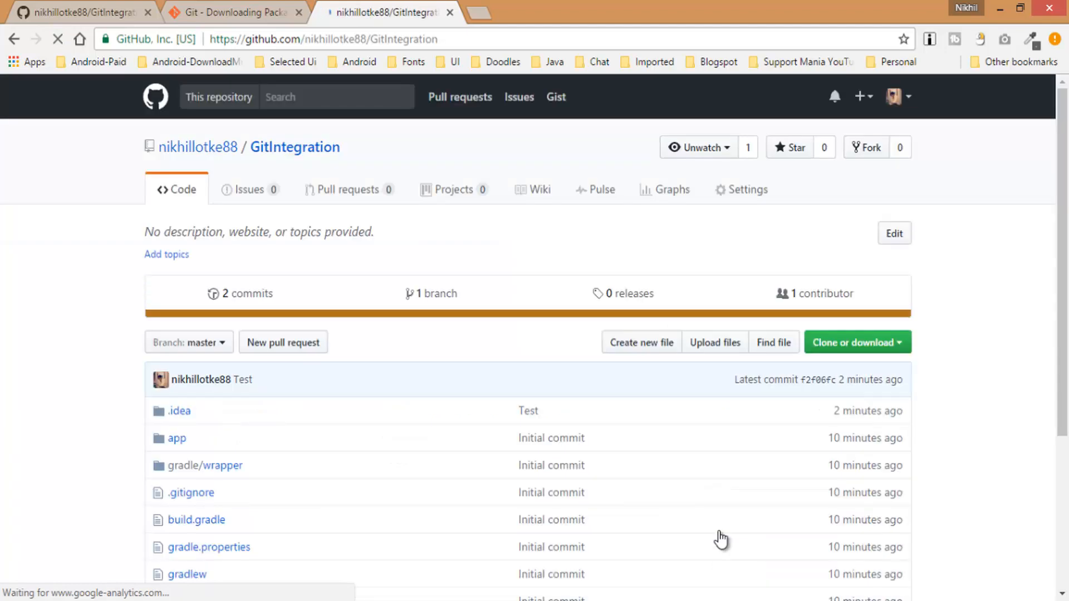
pyautogui.scroll(-1, 256, 375)
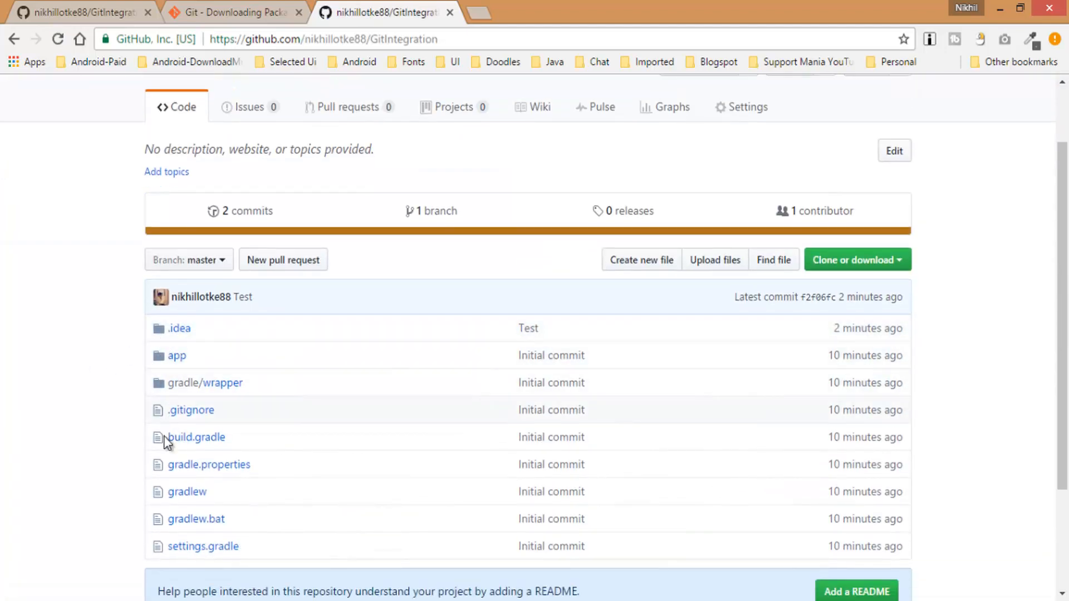
pyautogui.scroll(-1, 136, 393)
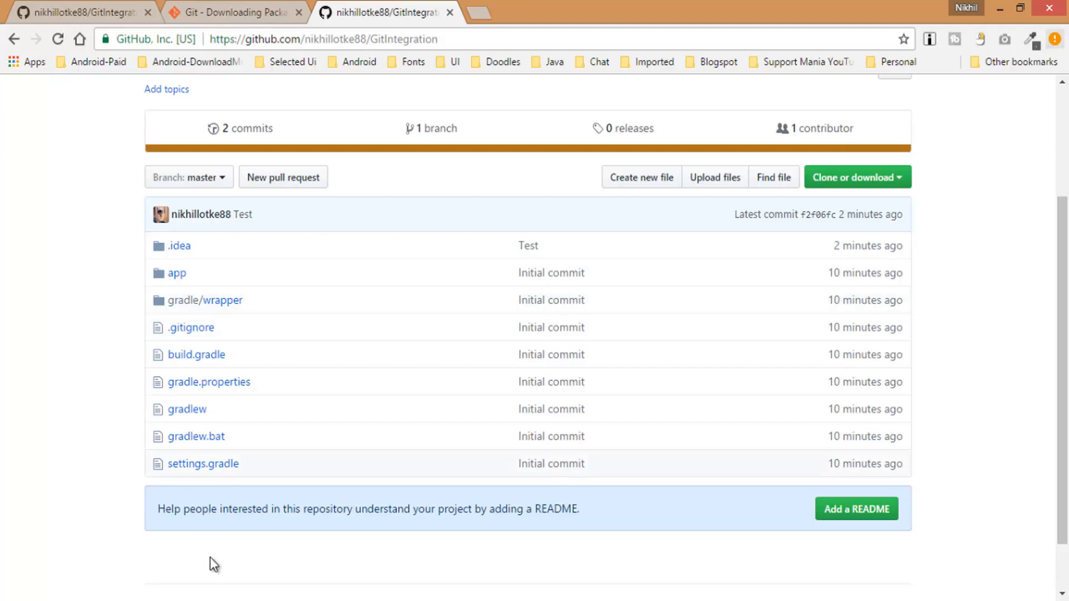
# - Switch to Android Studio and add the comment "//This is my test code" below the setContentView line in MainActivity's onCreate method
pyautogui.click(340, 600)
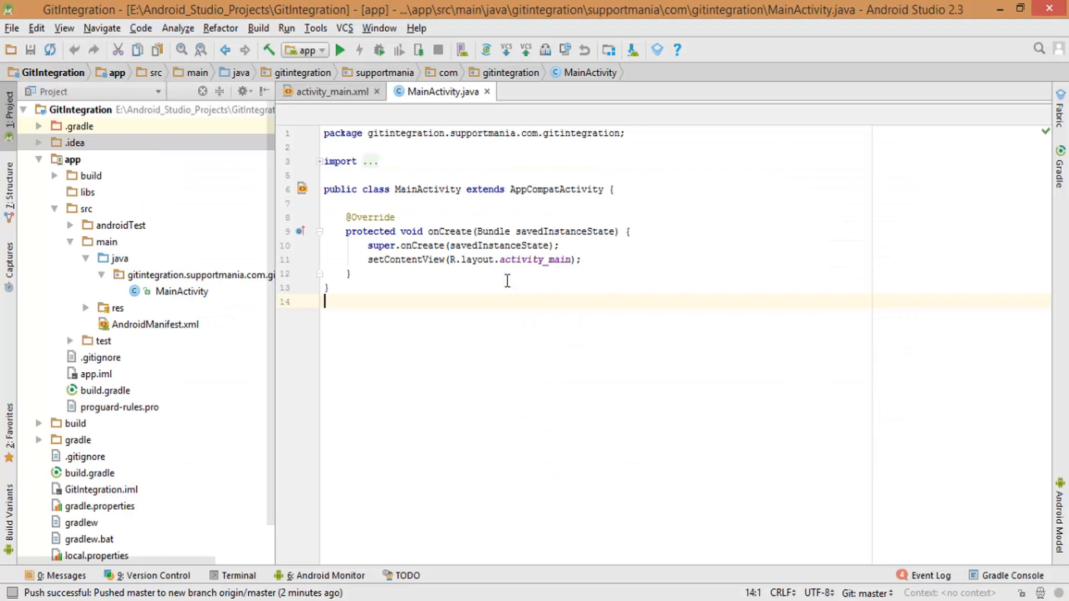
pyautogui.click(618, 262)
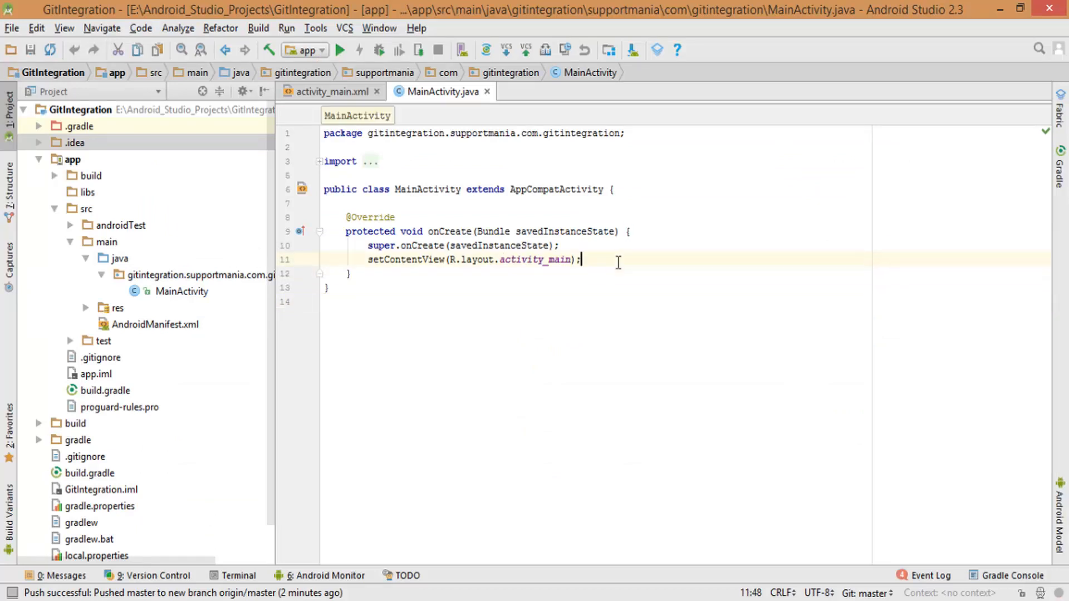
pyautogui.press('Return')
pyautogui.press('Return')
pyautogui.write('//')
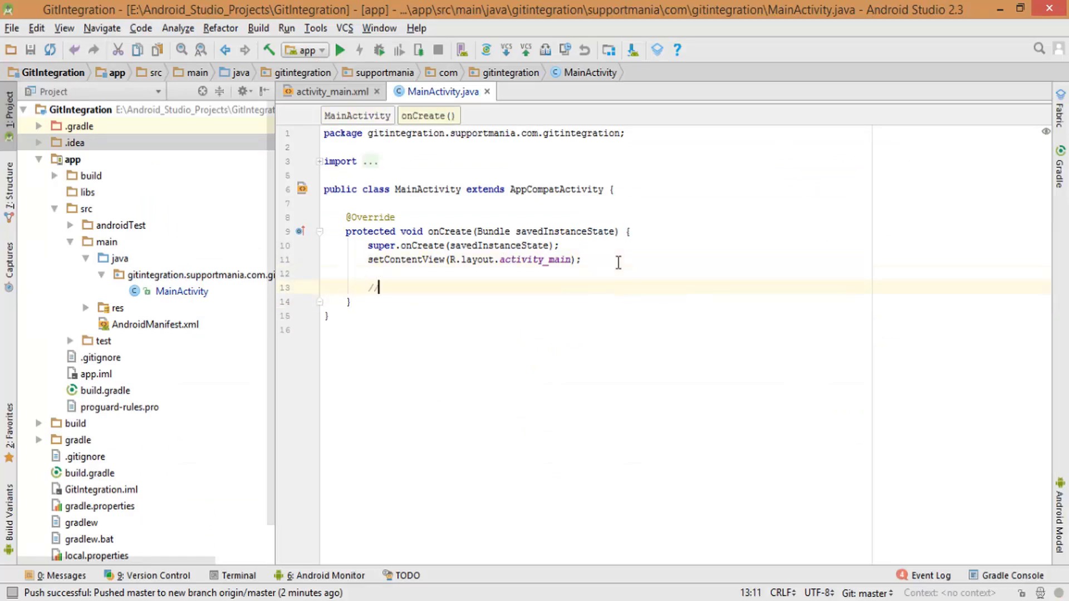
pyautogui.write('This is ')
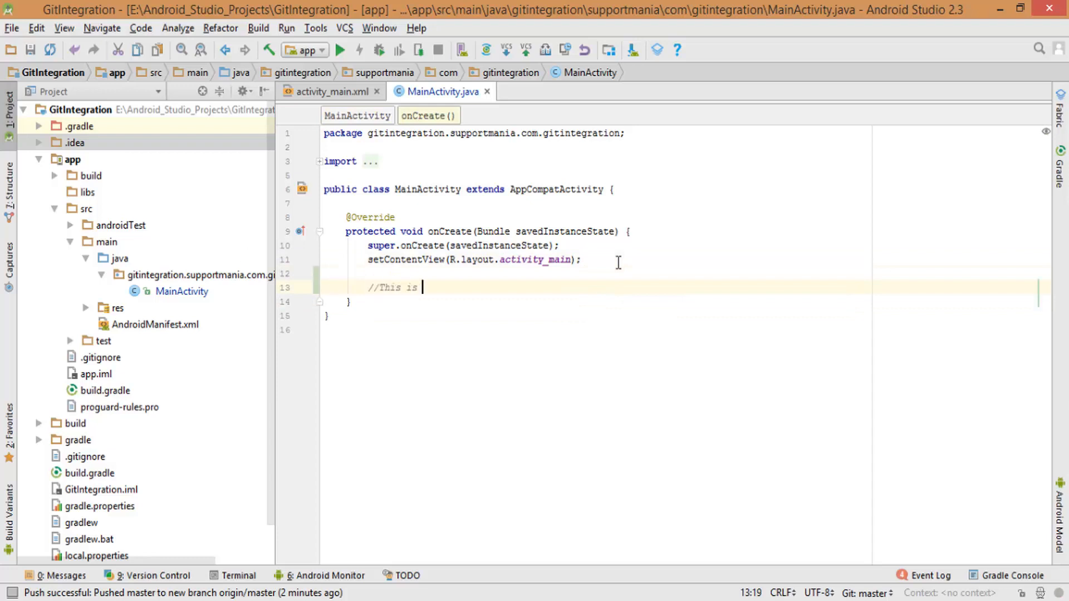
pyautogui.write('my test code')
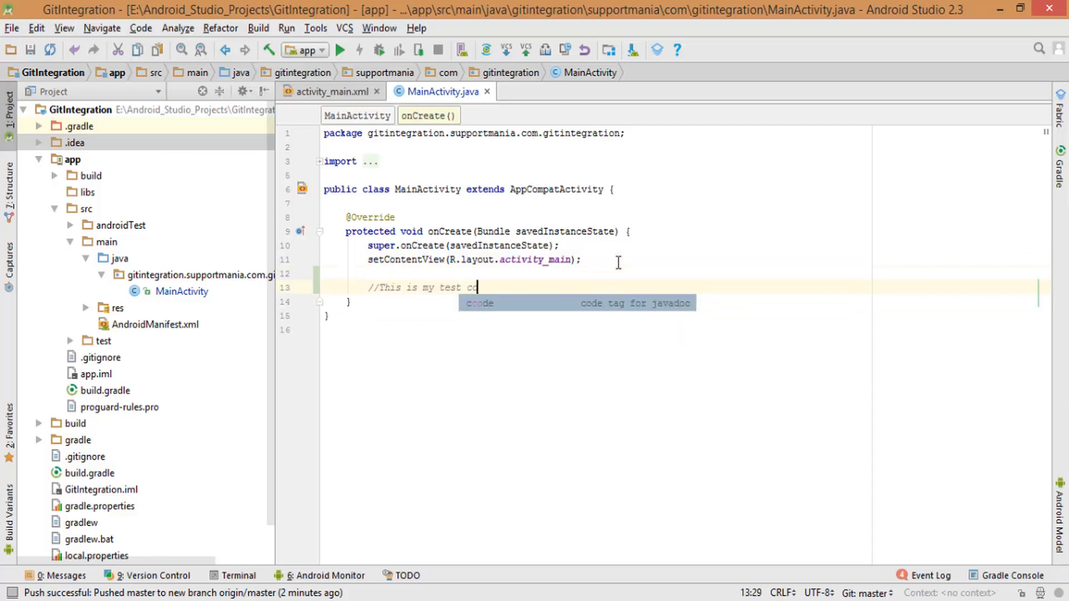
pyautogui.click(468, 323)
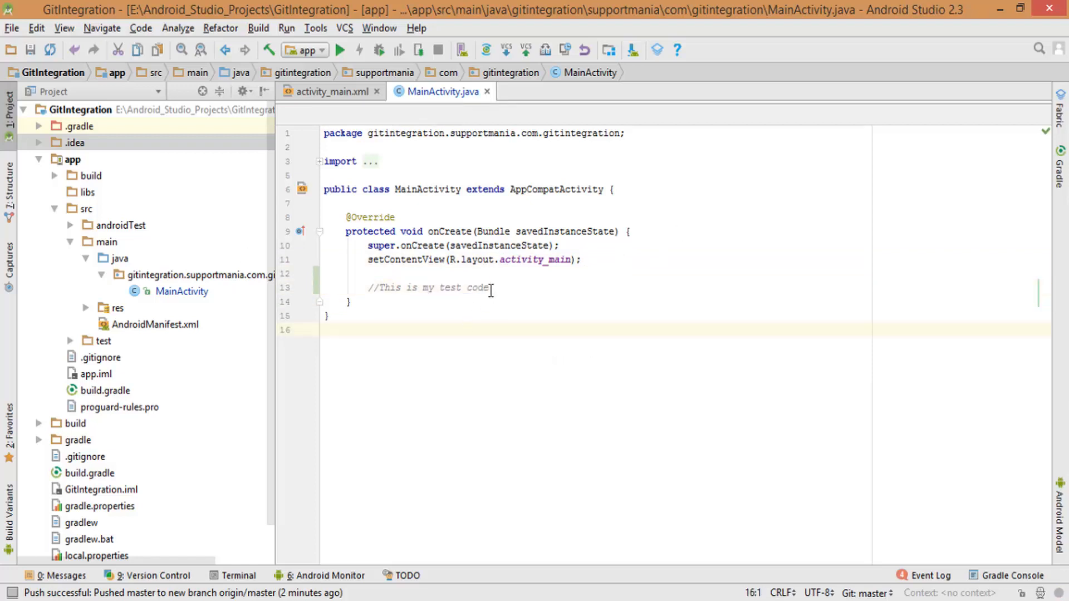
# - Commit the modified MainActivity.java file to Git with the message "Test comment" and push it to origin master
pyautogui.click(181, 296)
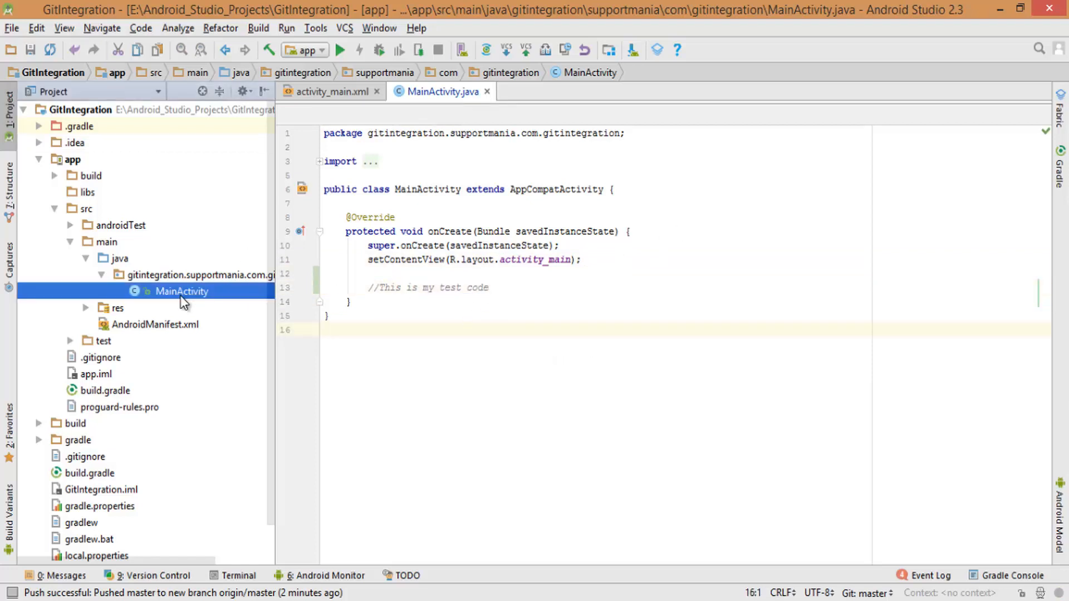
pyautogui.click(368, 288)
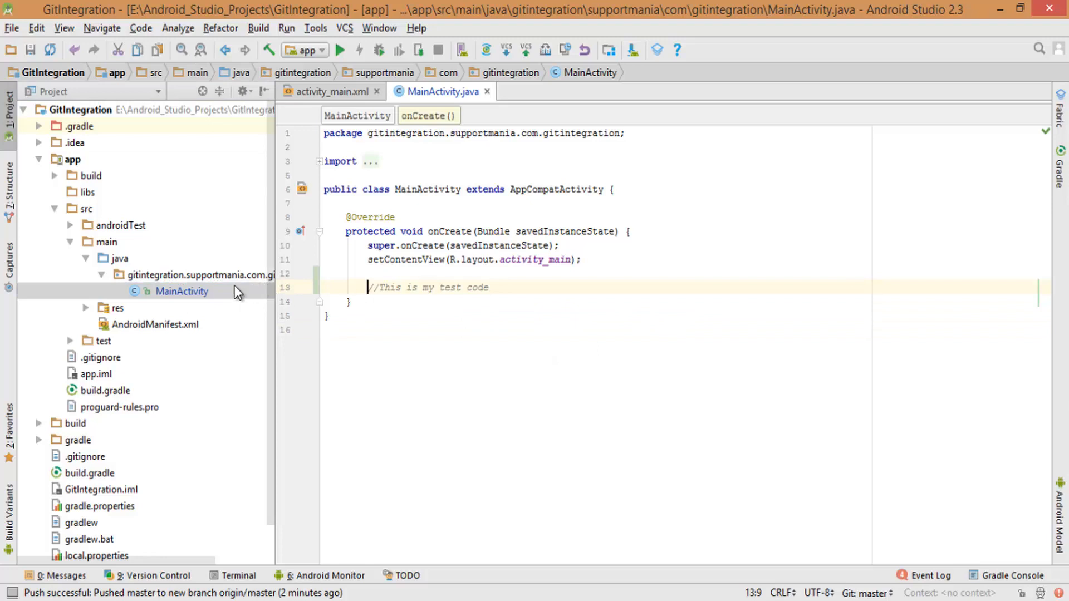
pyautogui.click(185, 290)
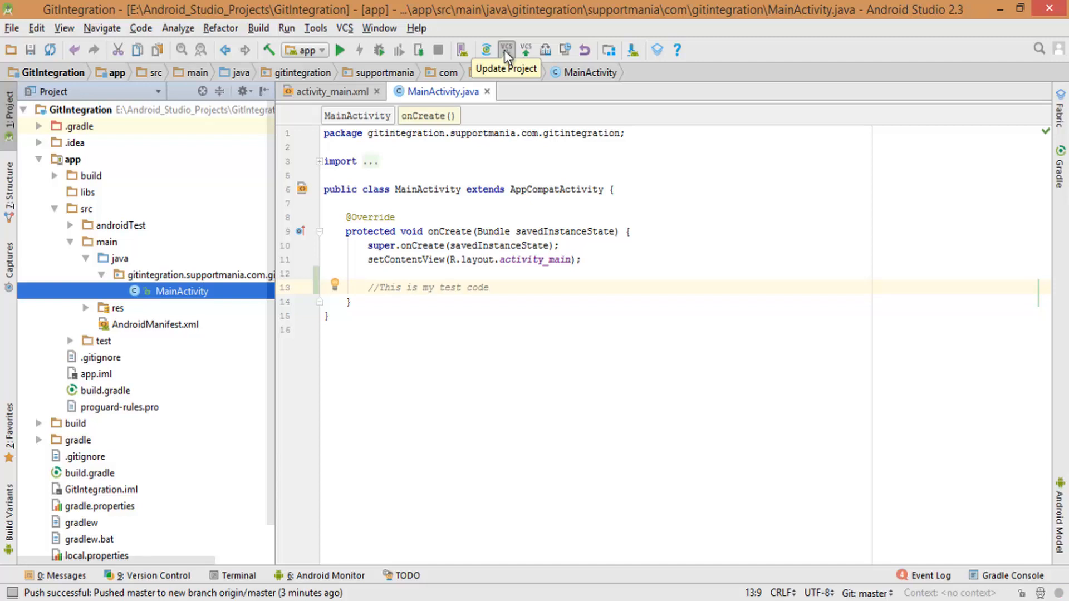
pyautogui.rightClick(163, 294)
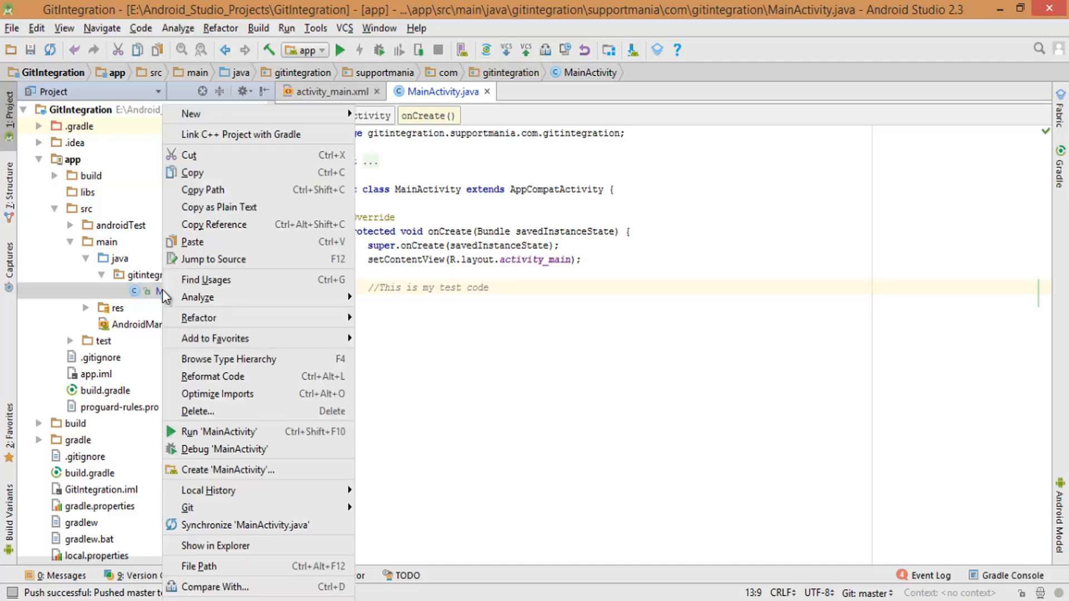
pyautogui.moveTo(225, 509)
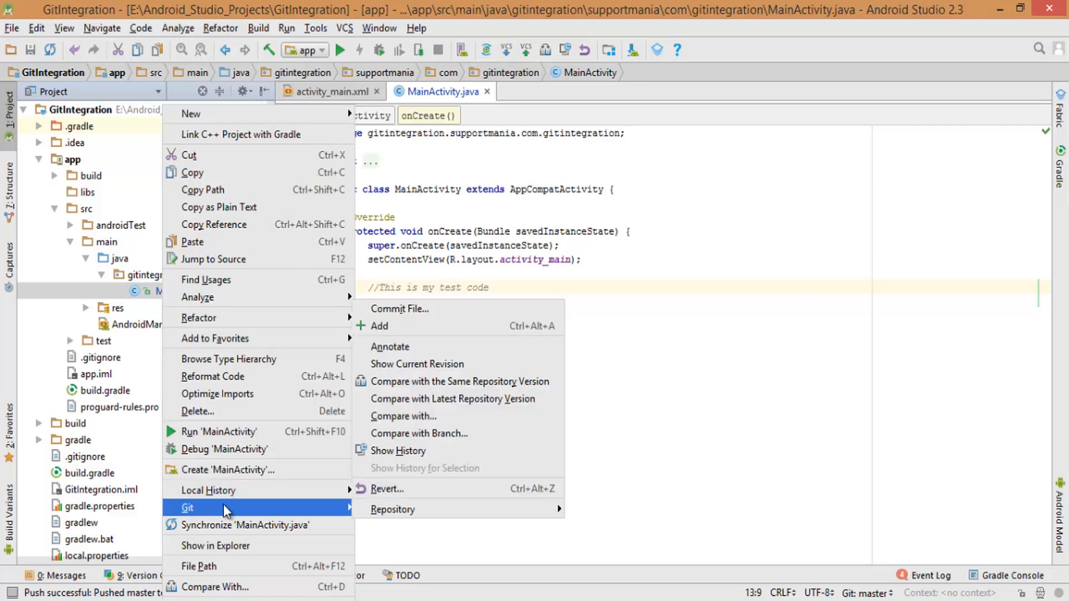
pyautogui.click(387, 309)
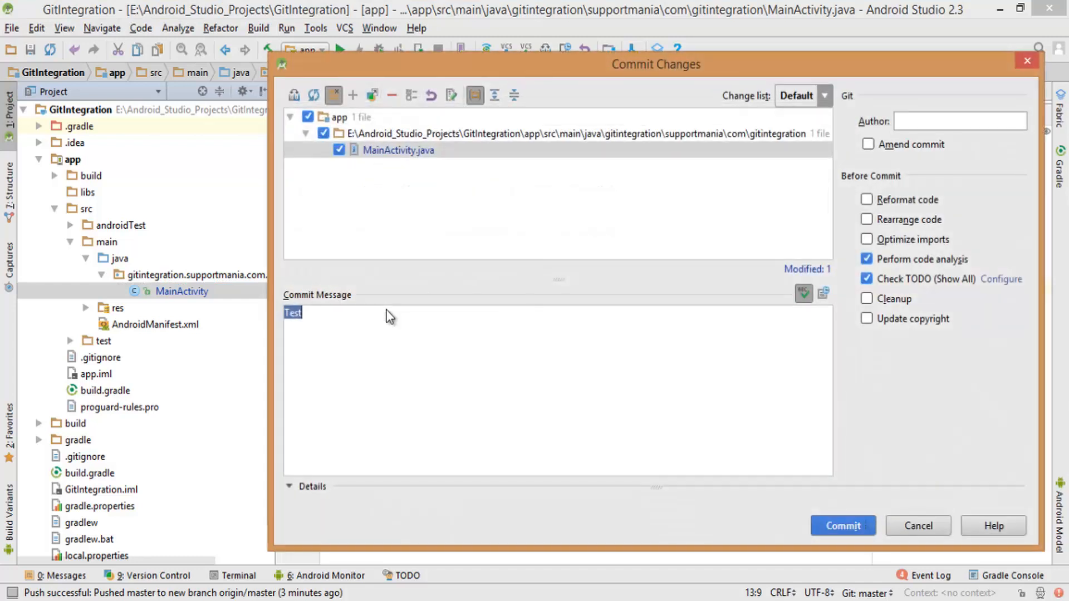
pyautogui.click(360, 319)
pyautogui.press('BackSpace')
pyautogui.press('BackSpace')
pyautogui.write('Test comment')
pyautogui.moveTo(852, 532)
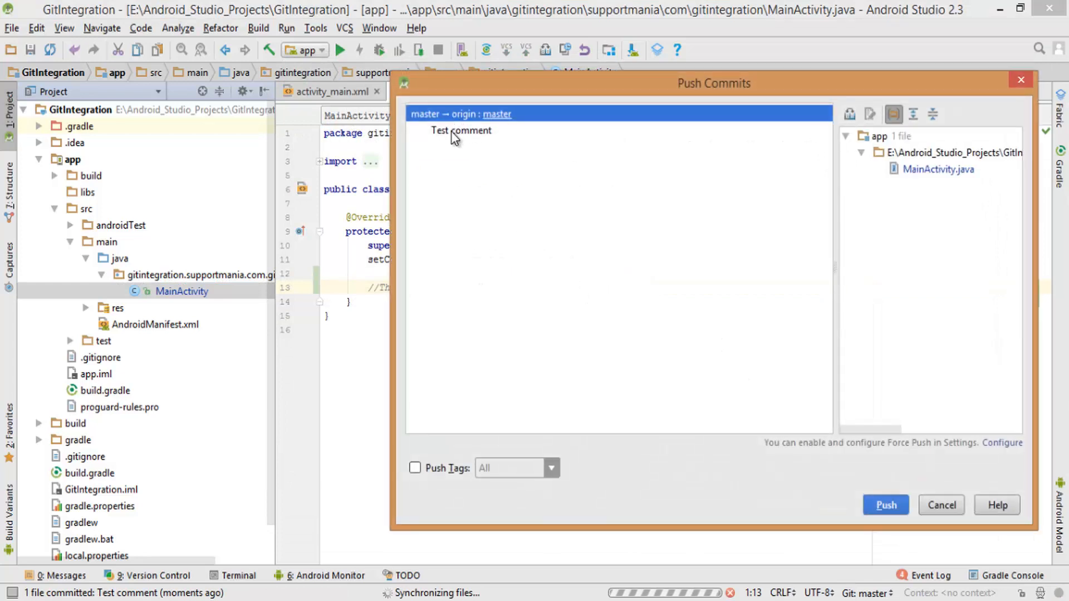
pyautogui.click(890, 513)
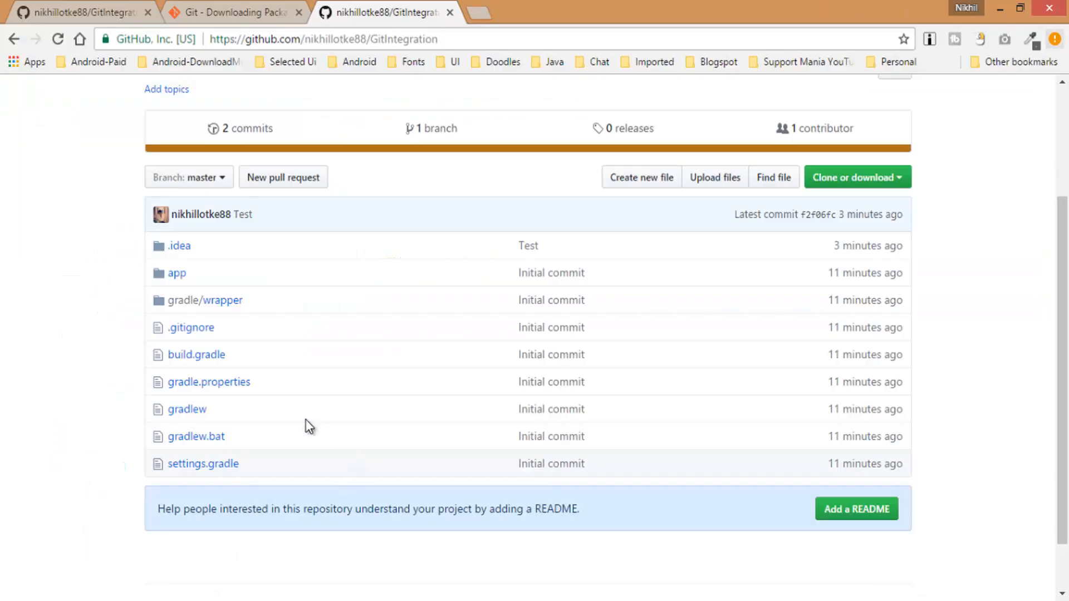
# - Switch to the browser and reload the GitIntegration repository page to check the pushed change
pyautogui.click(58, 39)
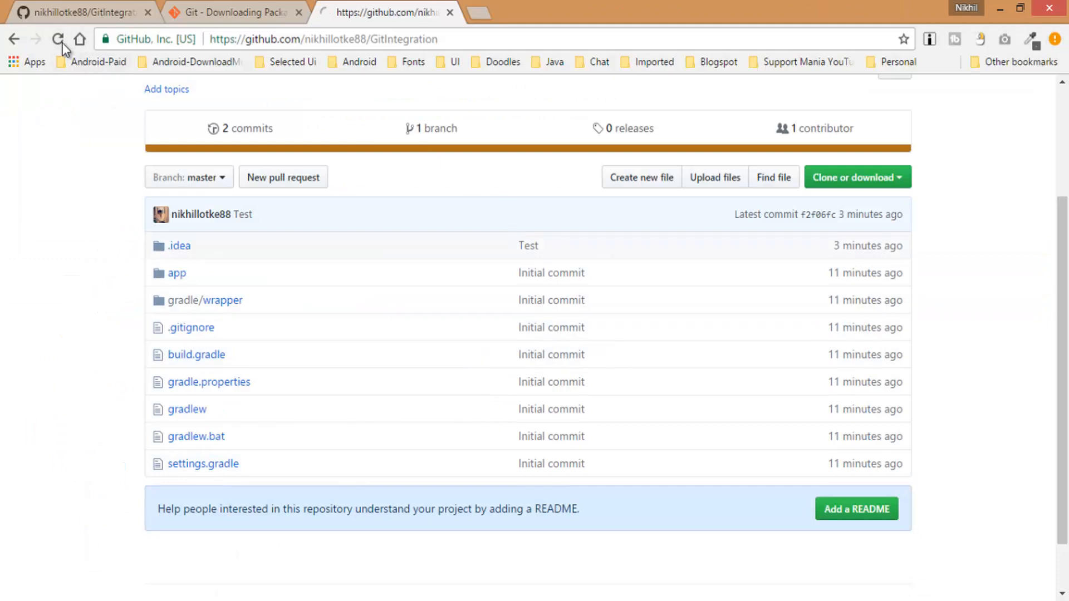